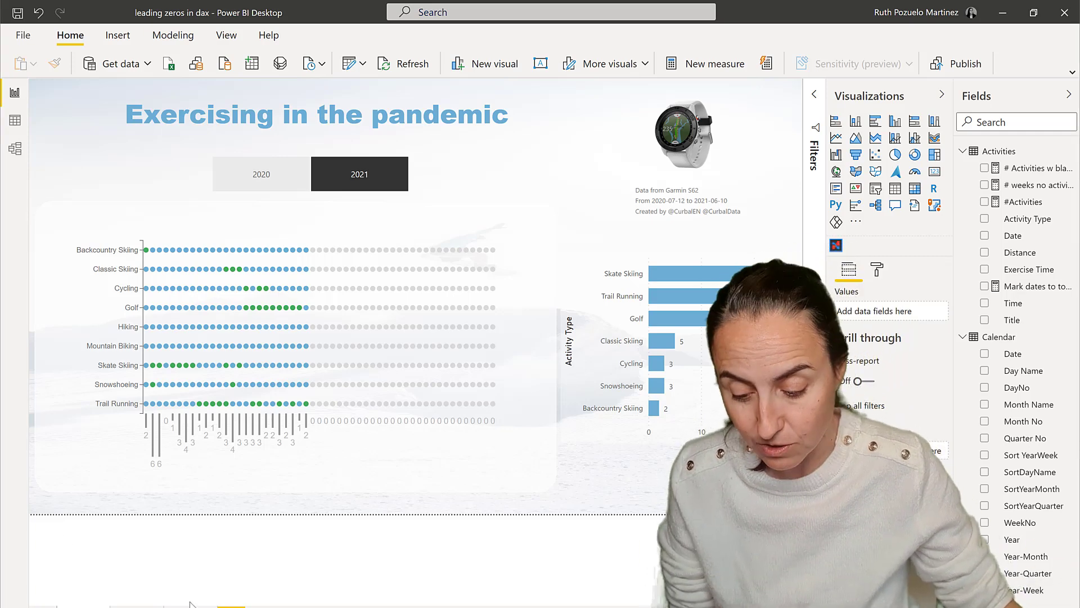
Step: Go to the report page with the Date table visual and select that table
{"action": "left_click", "coordinate": [233, 605]}
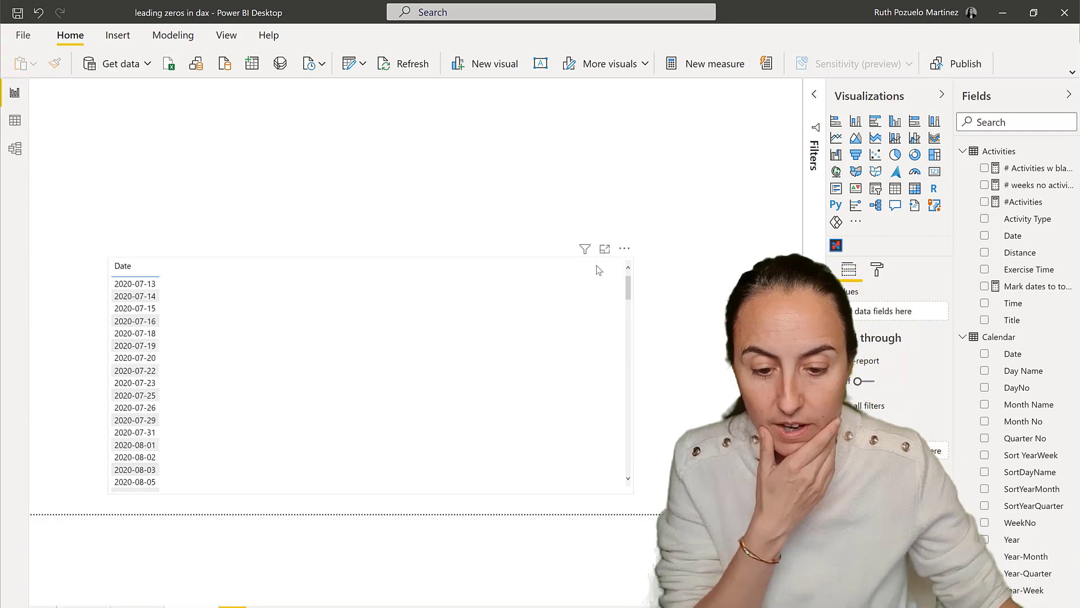
{"action": "left_click", "coordinate": [290, 301]}
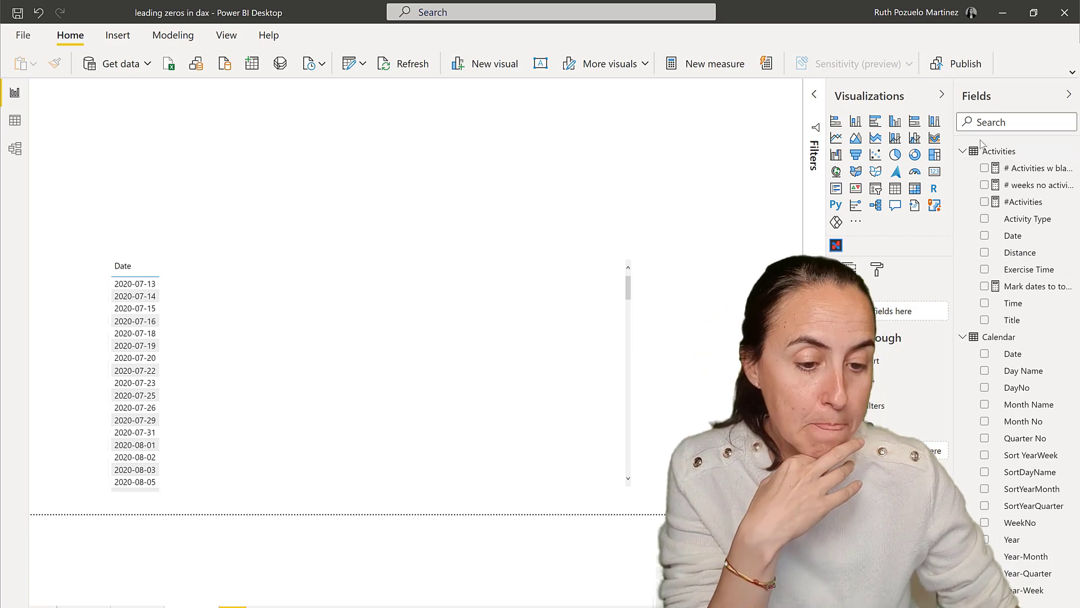
Step: Add a new measure to Activities starting with VAR ActivityDate = MIN(Activities[Date])
{"action": "right_click", "coordinate": [1007, 151]}
{"action": "left_click", "coordinate": [951, 162]}
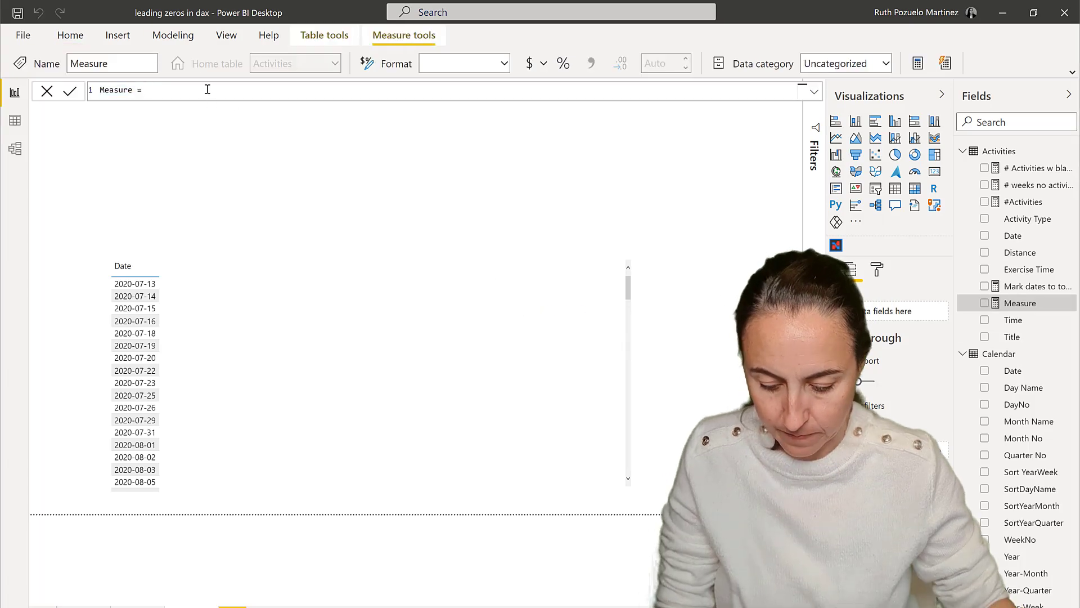
{"action": "scroll", "coordinate": [207, 89], "scroll_direction": "up", "scroll_amount": 4}
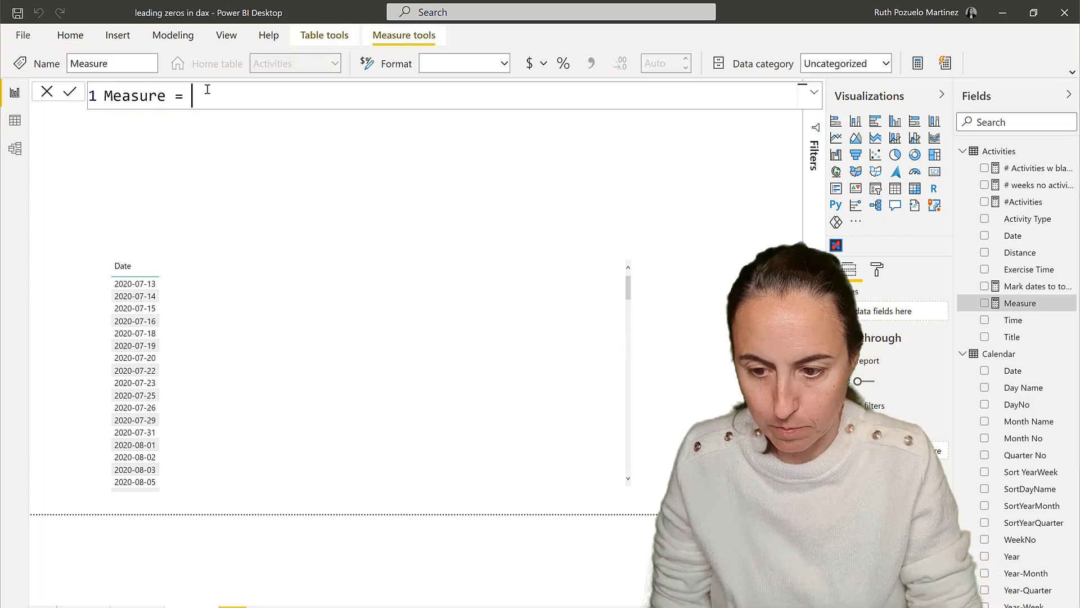
{"action": "key", "text": "shift+Return"}
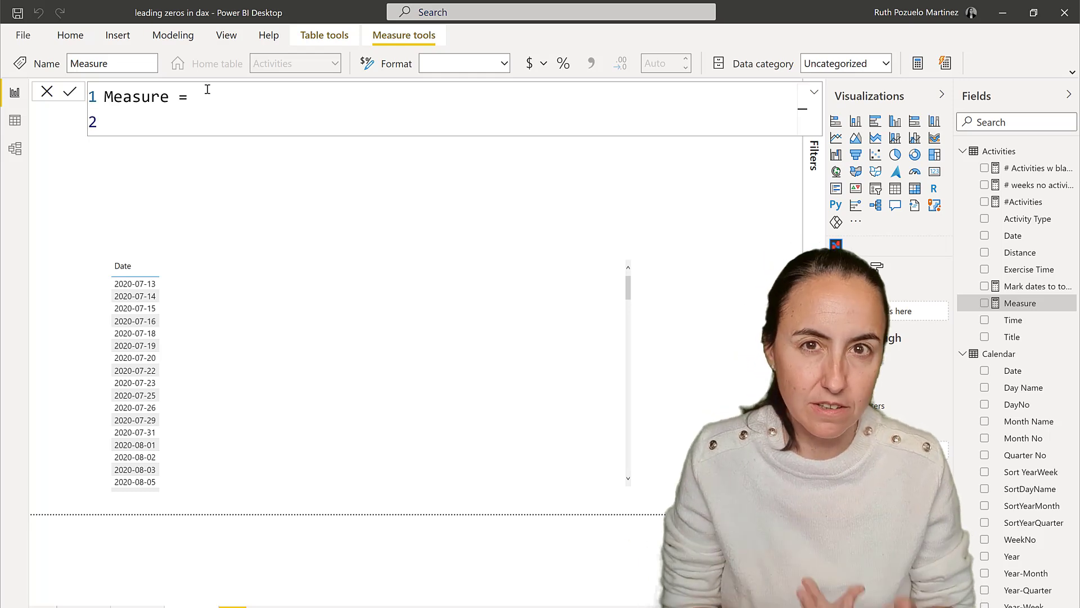
{"action": "type", "text": "VA"}
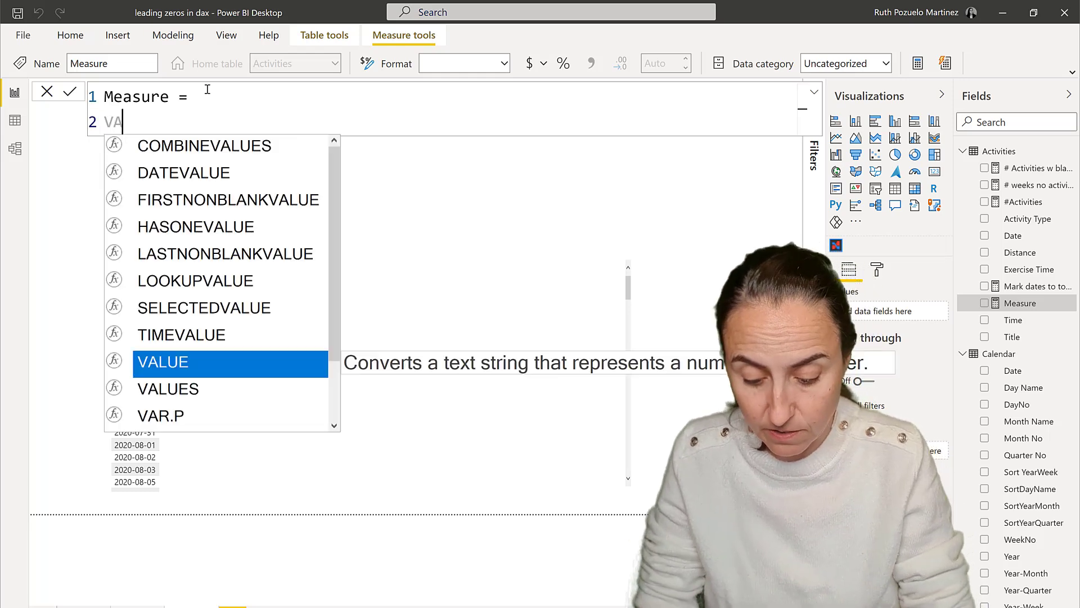
{"action": "type", "text": "R Acti"}
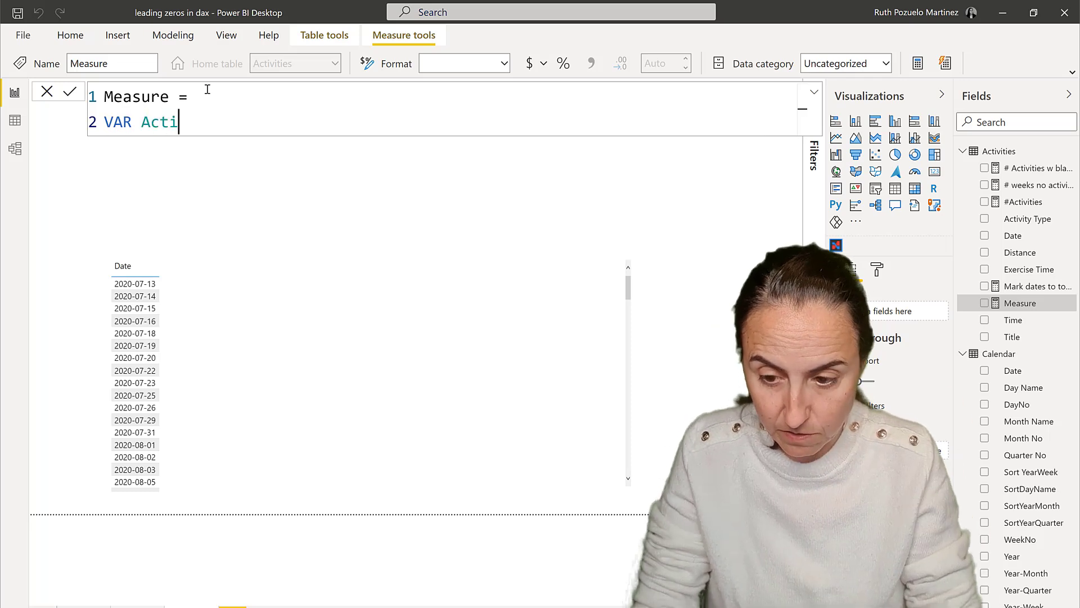
{"action": "type", "text": "vityDate = "}
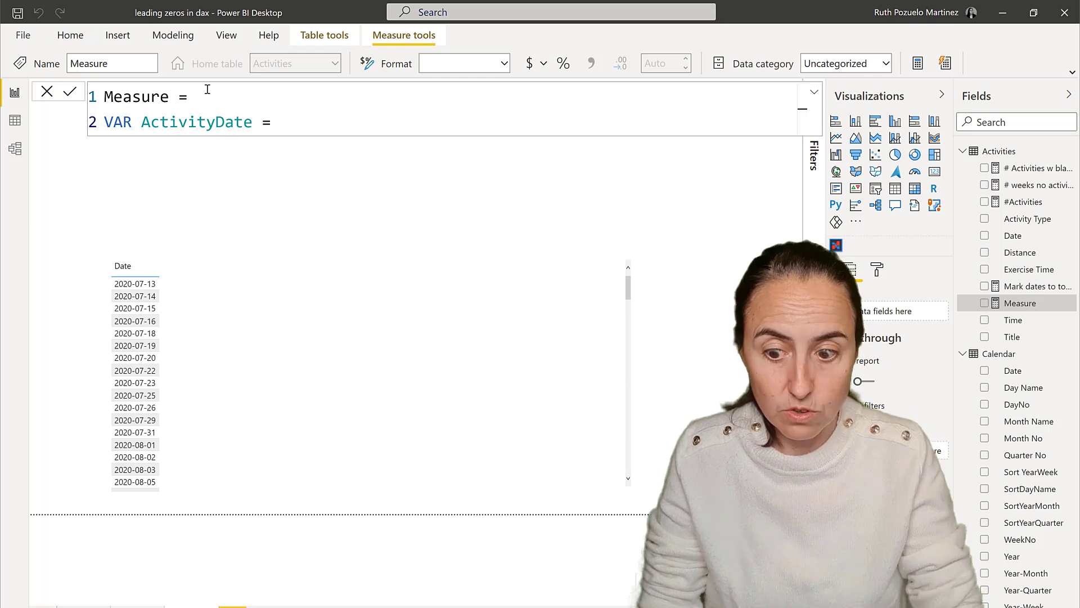
{"action": "type", "text": "MIN(ac"}
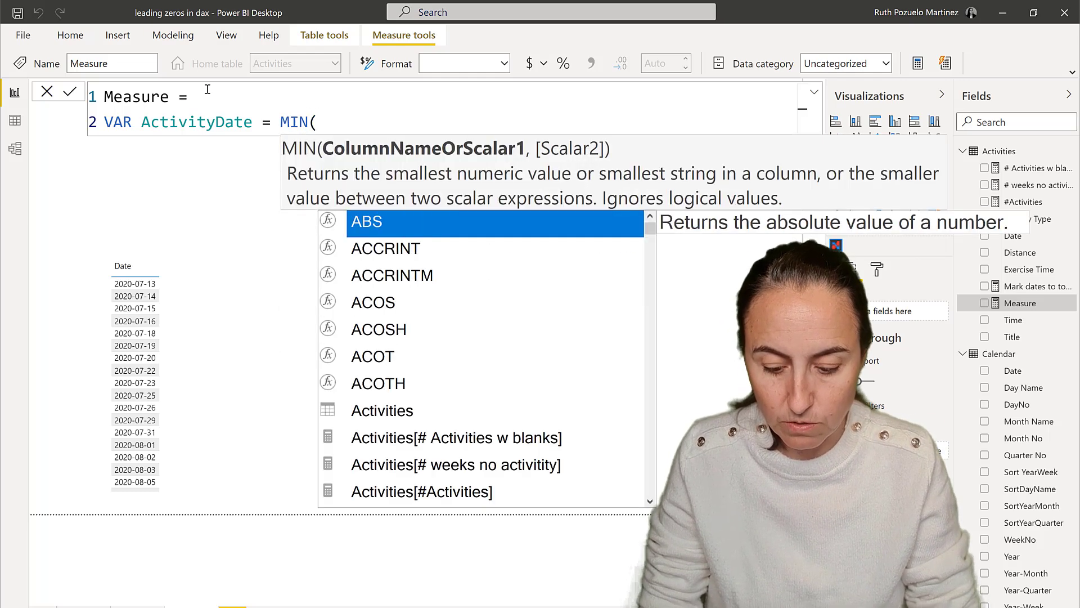
{"action": "key", "text": "Down"}
{"action": "key", "text": "Down"}
{"action": "key", "text": "Down"}
{"action": "key", "text": "Down"}
{"action": "key", "text": "Down"}
{"action": "key", "text": "Down"}
{"action": "key", "text": "Down"}
{"action": "key", "text": "Down"}
{"action": "key", "text": "Down"}
{"action": "key", "text": "Down"}
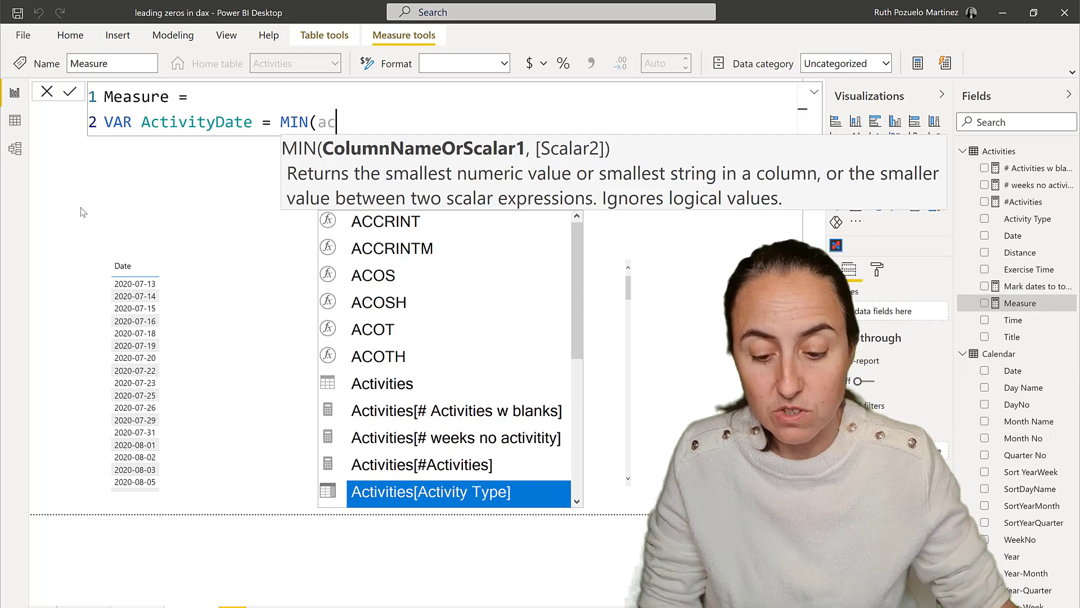
{"action": "key", "text": "Escape"}
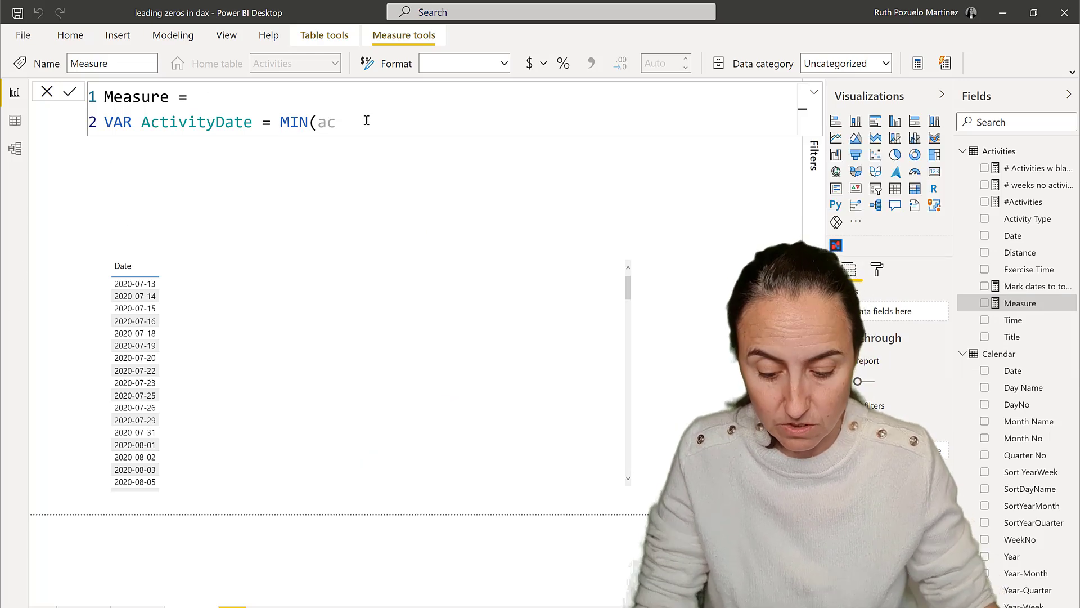
{"action": "type", "text": "ti"}
{"action": "key", "text": "Down"}
{"action": "key", "text": "Down"}
{"action": "key", "text": "Down"}
{"action": "key", "text": "Down"}
{"action": "key", "text": "Down"}
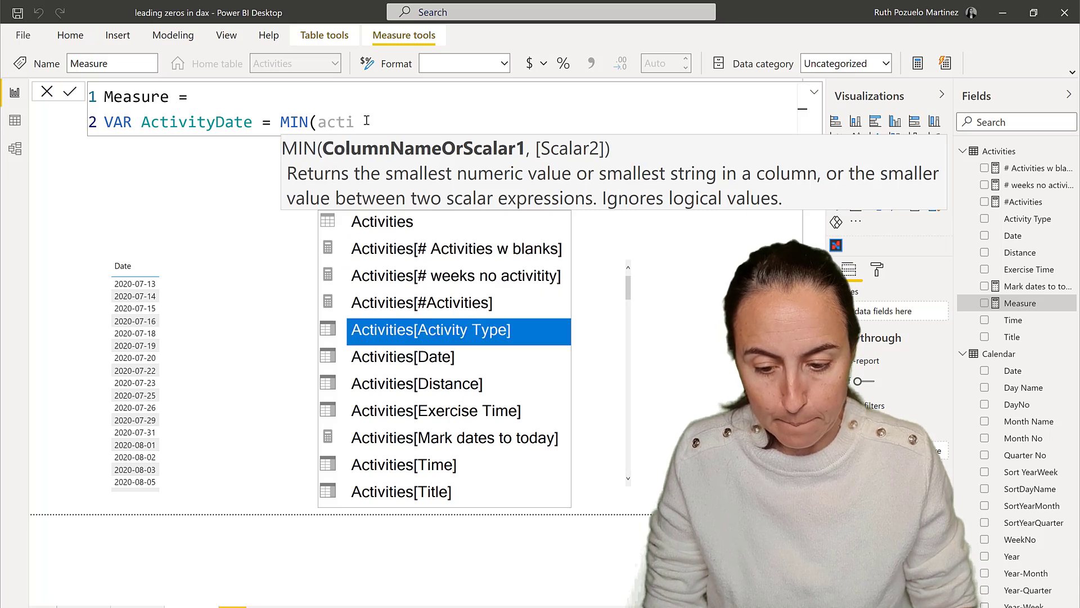
{"action": "key", "text": "Tab"}
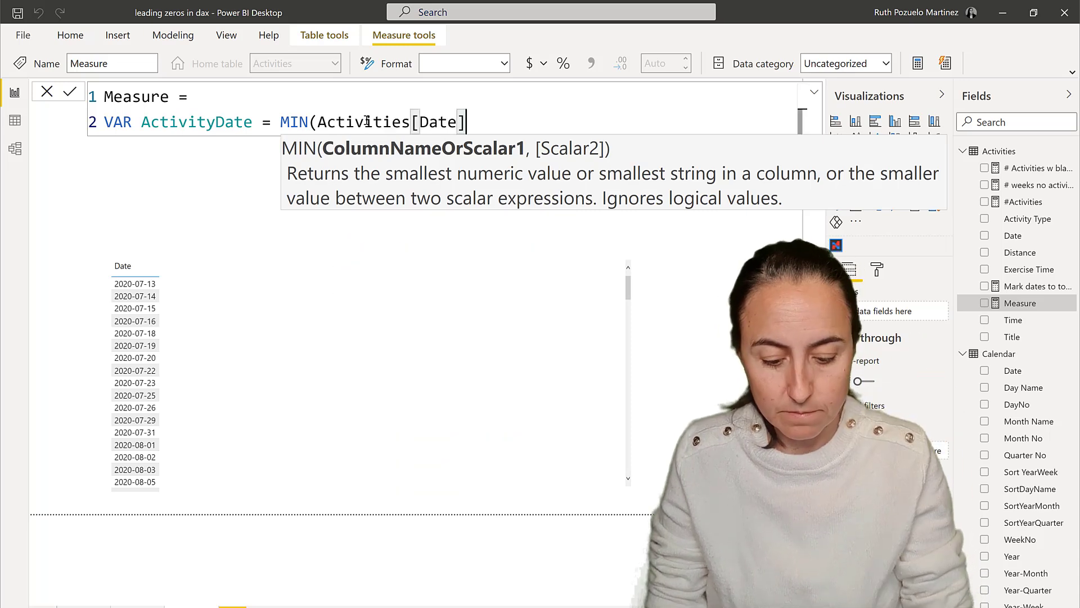
{"action": "type", "text": ")"}
Step: Finish the measure with return ActivityDate and commit it
{"action": "key", "text": "shift+Return"}
{"action": "type", "text": "return"}
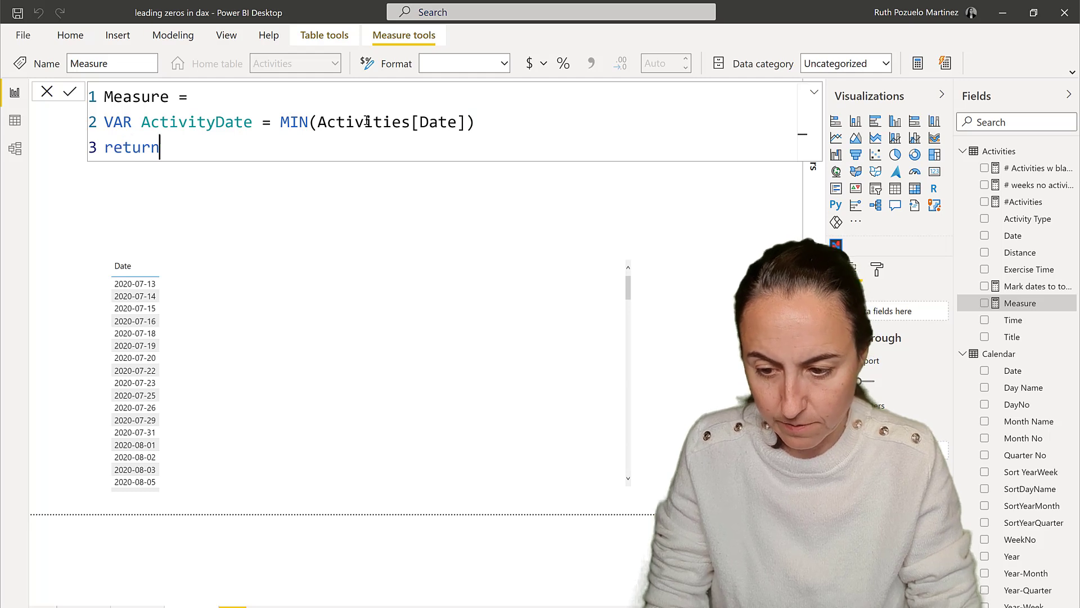
{"action": "key", "text": "shift+Return"}
{"action": "type", "text": "ac"}
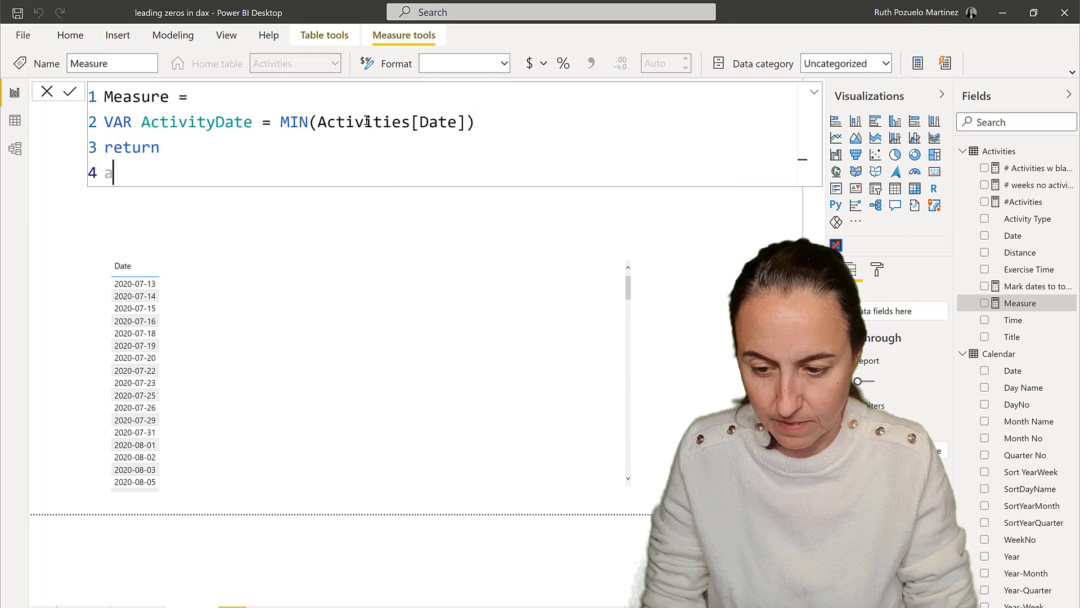
{"action": "key", "text": "Down"}
{"action": "key", "text": "Down"}
{"action": "key", "text": "Down"}
{"action": "key", "text": "Down"}
{"action": "key", "text": "Down"}
{"action": "key", "text": "Down"}
{"action": "key", "text": "Down"}
{"action": "key", "text": "Down"}
{"action": "key", "text": "Down"}
{"action": "key", "text": "Down"}
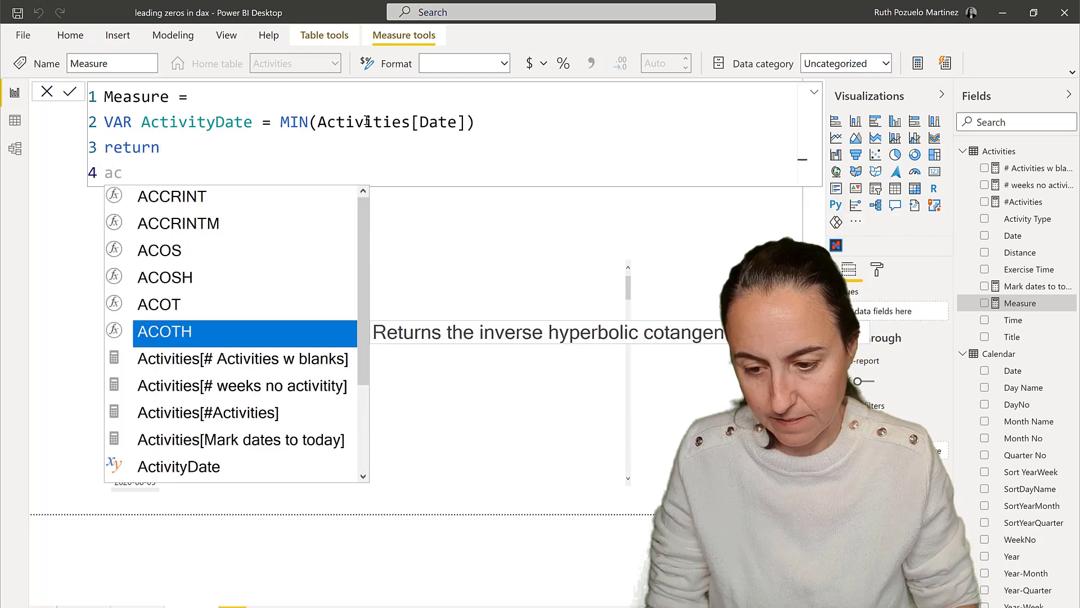
{"action": "key", "text": "Tab"}
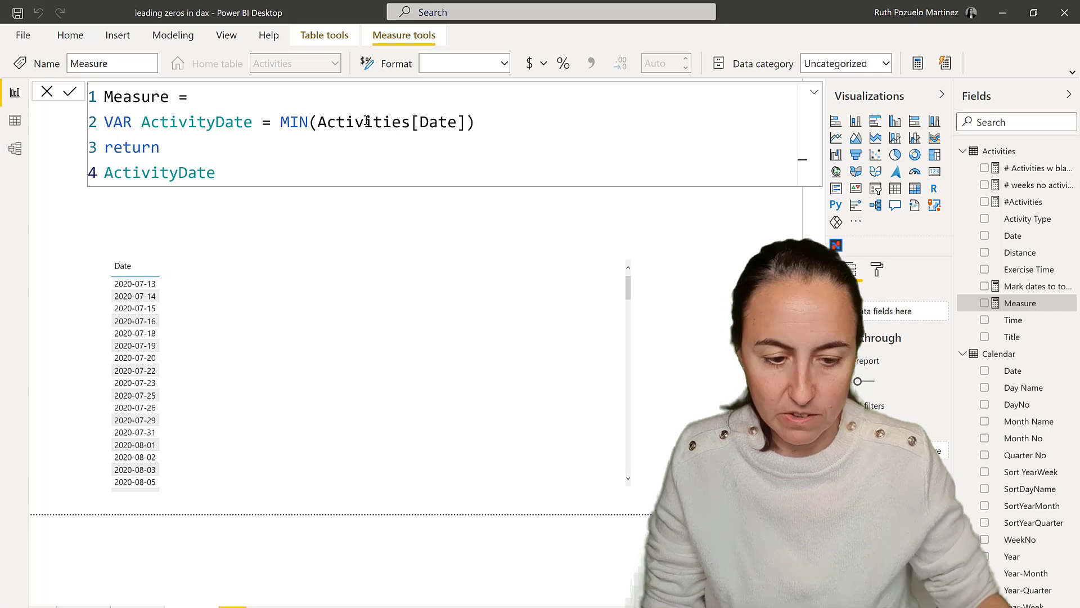
{"action": "key", "text": "Return"}
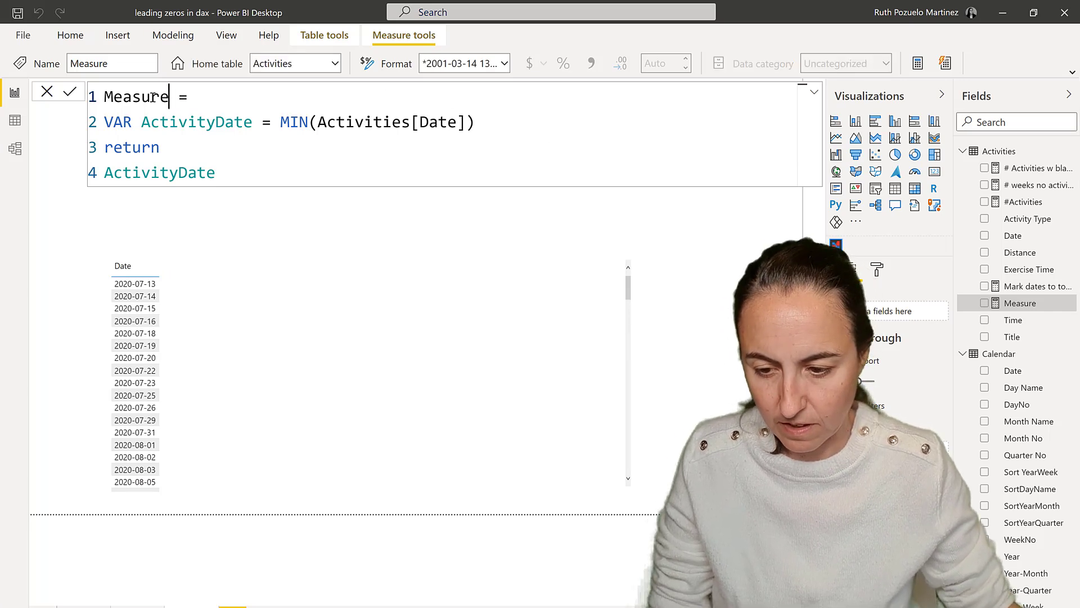
Step: Rename the measure to YearMonthAD and add it to the Date table visual
{"action": "left_click_drag", "start_coordinate": [168, 97], "coordinate": [107, 97]}
{"action": "type", "text": "Year"}
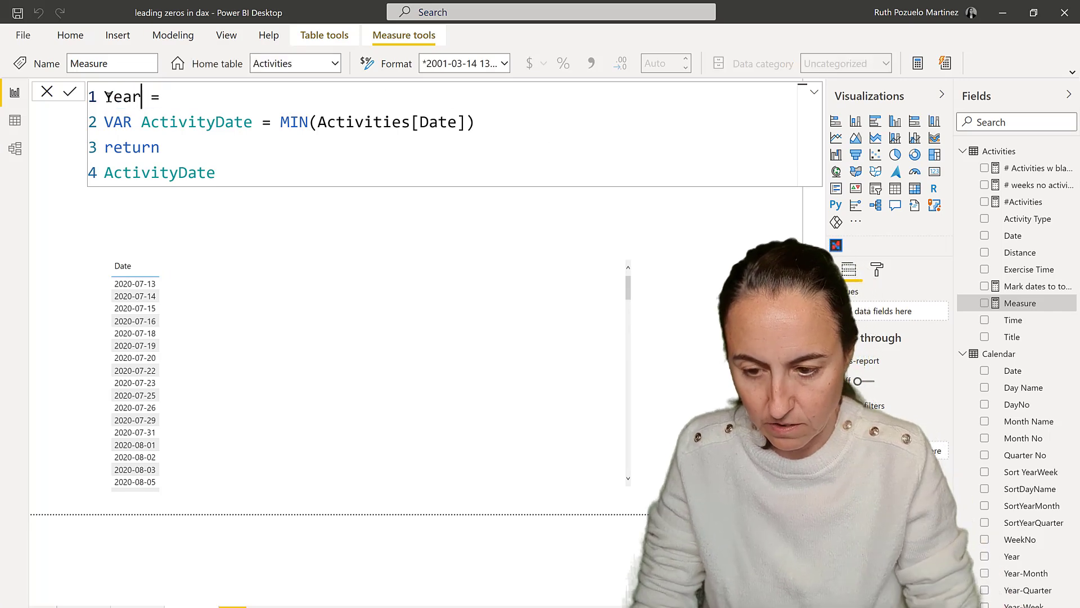
{"action": "type", "text": "MonthAD"}
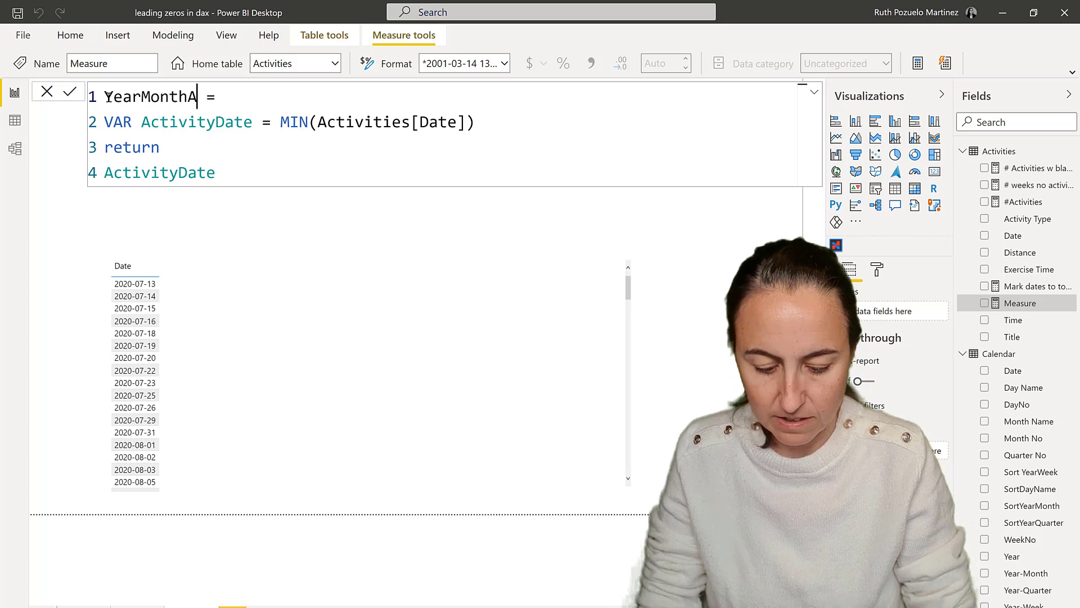
{"action": "key", "text": "Return"}
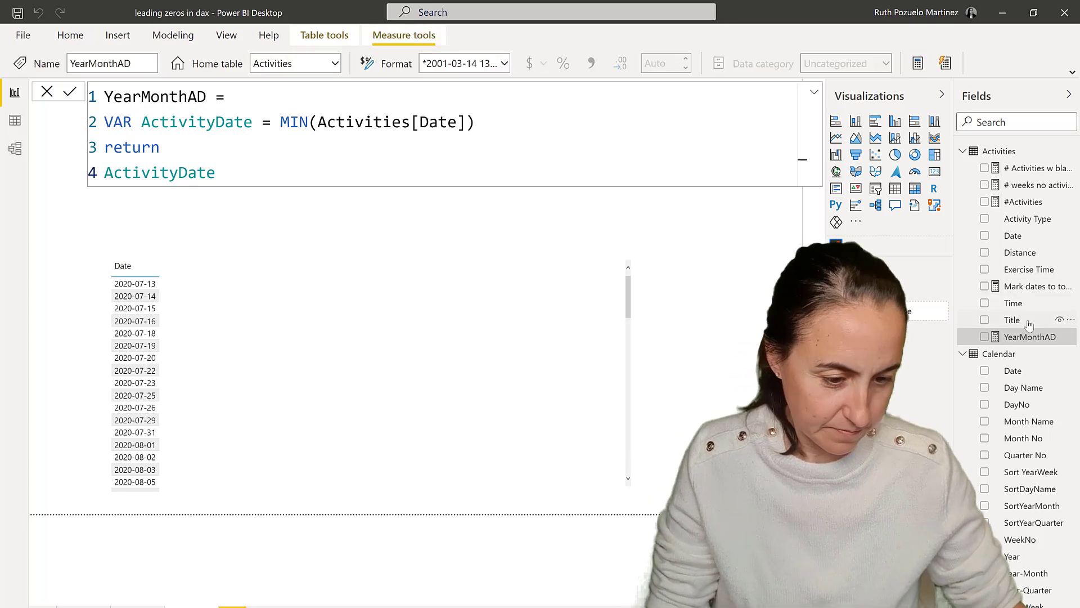
{"action": "left_click_drag", "start_coordinate": [1013, 336], "coordinate": [382, 324]}
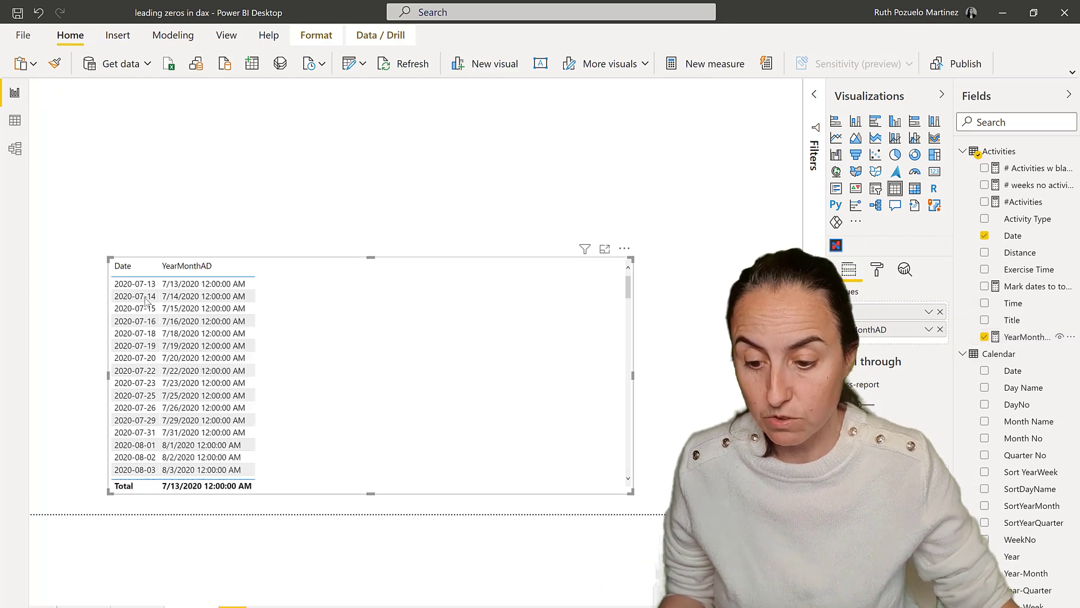
Step: Wrap the returned ActivityDate on line 4 in WEEKNUM
{"action": "left_click", "coordinate": [1027, 336]}
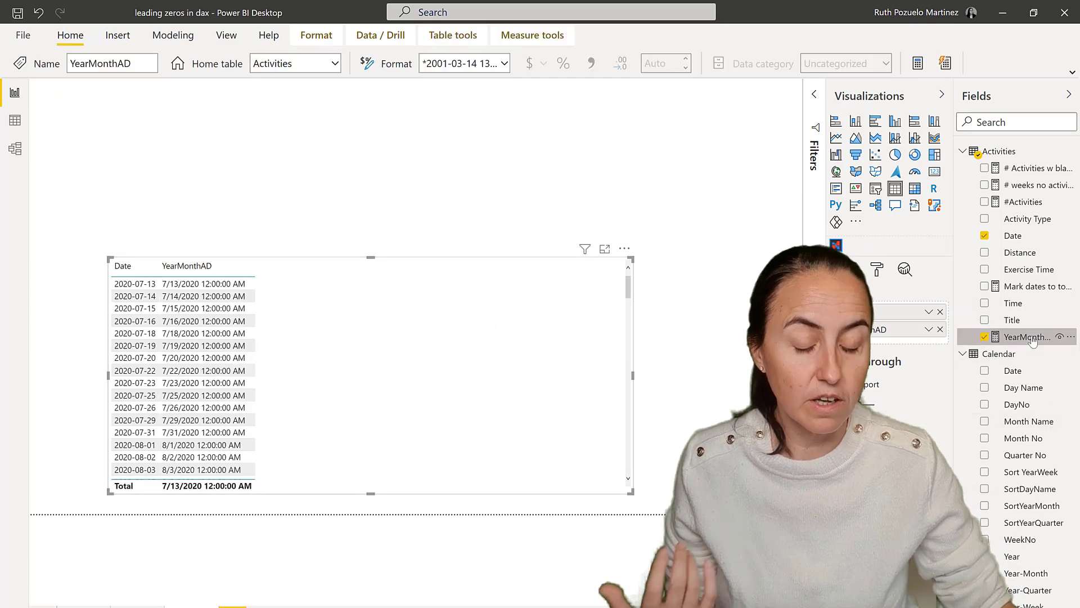
{"action": "left_click", "coordinate": [107, 173]}
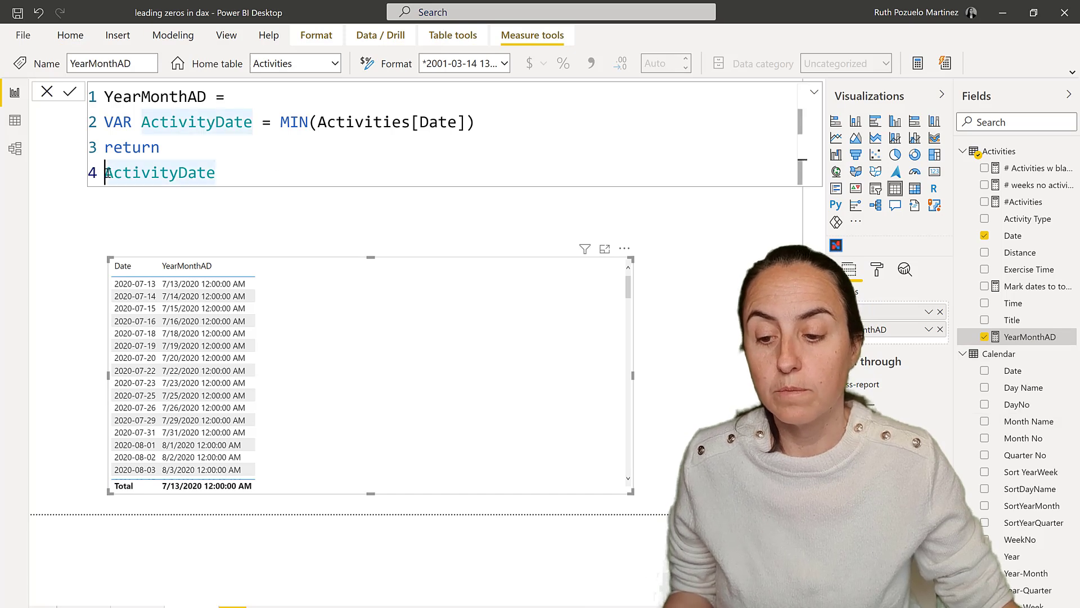
{"action": "type", "text": "wee"}
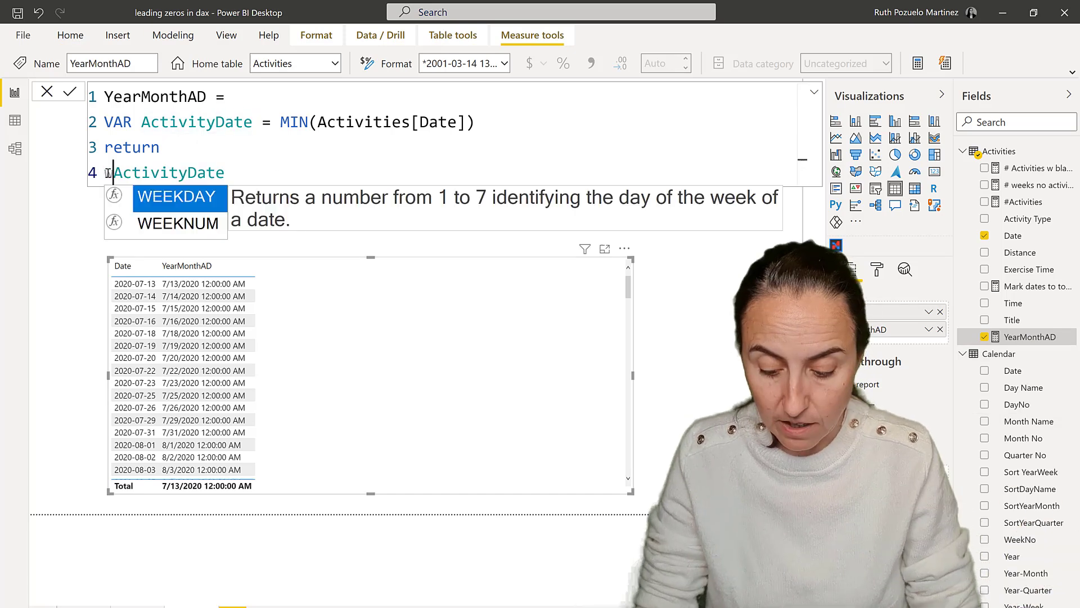
{"action": "key", "text": "Down"}
{"action": "key", "text": "Tab"}
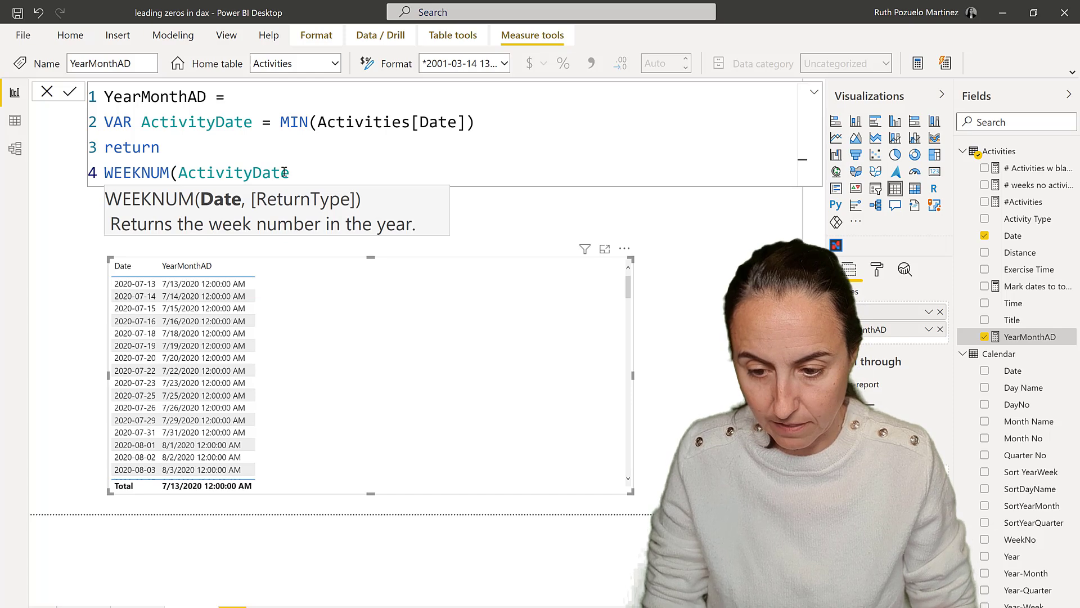
{"action": "left_click", "coordinate": [306, 174]}
Step: Commit WEEKNUM(ActivityDate), then make line 4 YEAR(ActivityDate)&"-"&WEEKNUM(ActivityDate)
{"action": "type", "text": ")"}
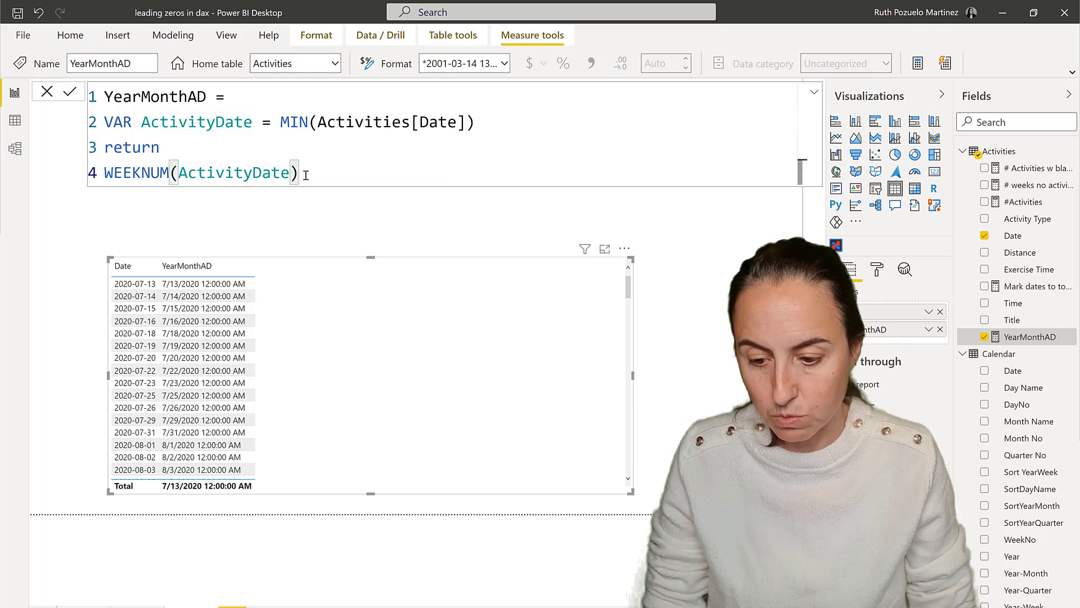
{"action": "key", "text": "Return"}
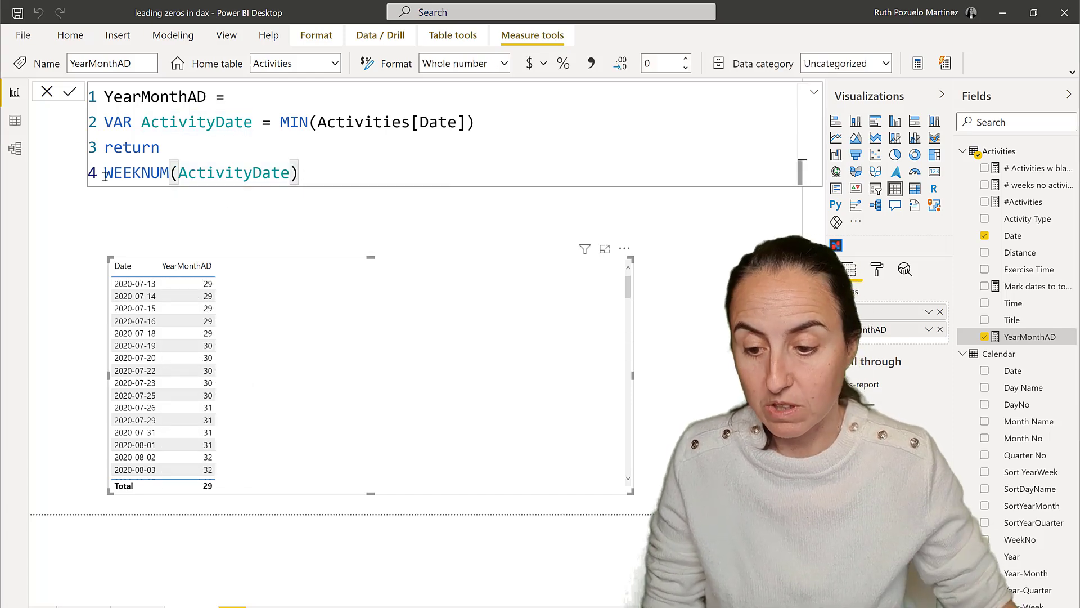
{"action": "left_click", "coordinate": [104, 174]}
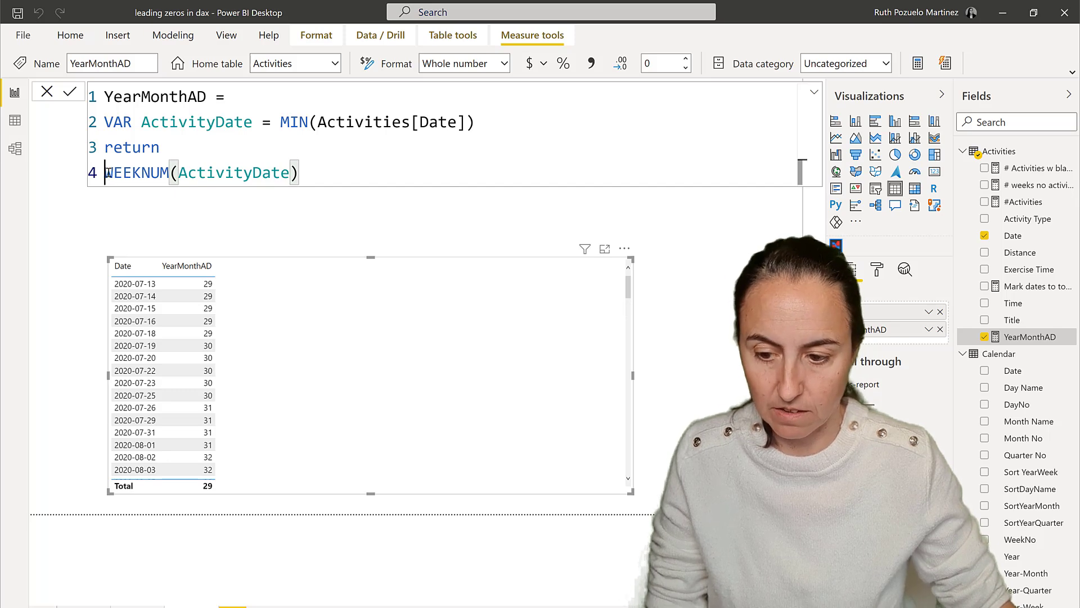
{"action": "type", "text": "year"}
{"action": "key", "text": "Tab"}
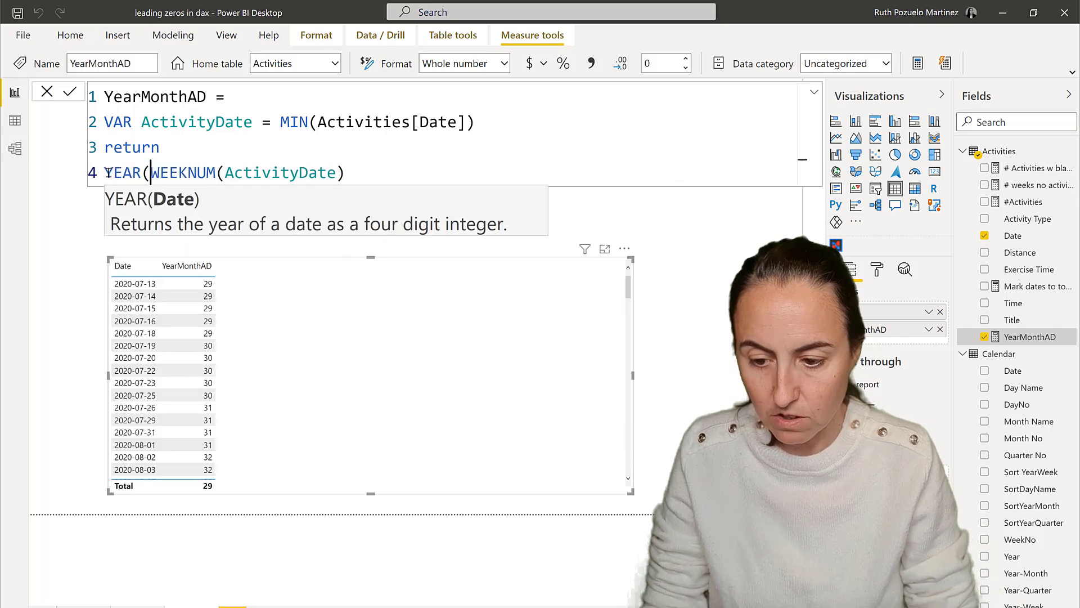
{"action": "type", "text": "ac"}
{"action": "key", "text": "Down"}
{"action": "key", "text": "Down"}
{"action": "key", "text": "Down"}
{"action": "key", "text": "Down"}
{"action": "key", "text": "Down"}
{"action": "key", "text": "Down"}
{"action": "key", "text": "Down"}
{"action": "key", "text": "Down"}
{"action": "key", "text": "Down"}
{"action": "key", "text": "Down"}
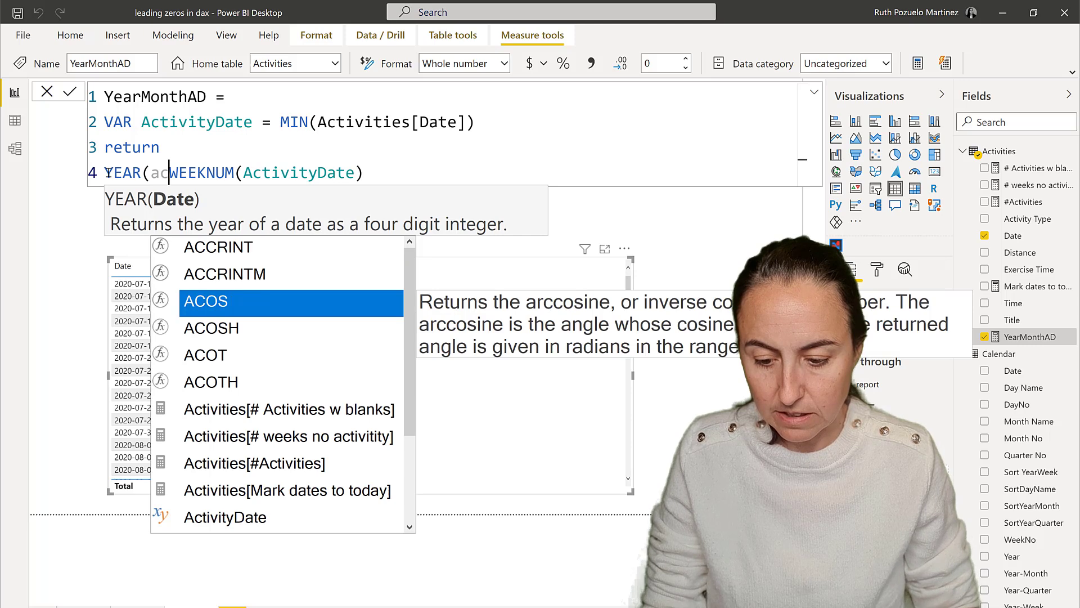
{"action": "key", "text": "Down"}
{"action": "key", "text": "Down"}
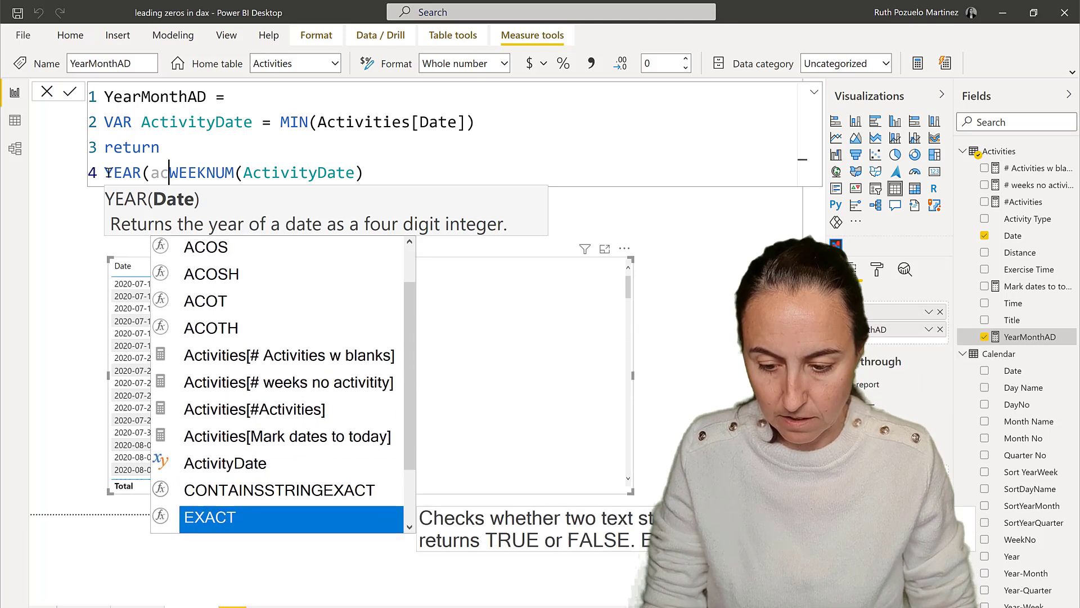
{"action": "key", "text": "Up"}
{"action": "key", "text": "Up"}
{"action": "key", "text": "Tab"}
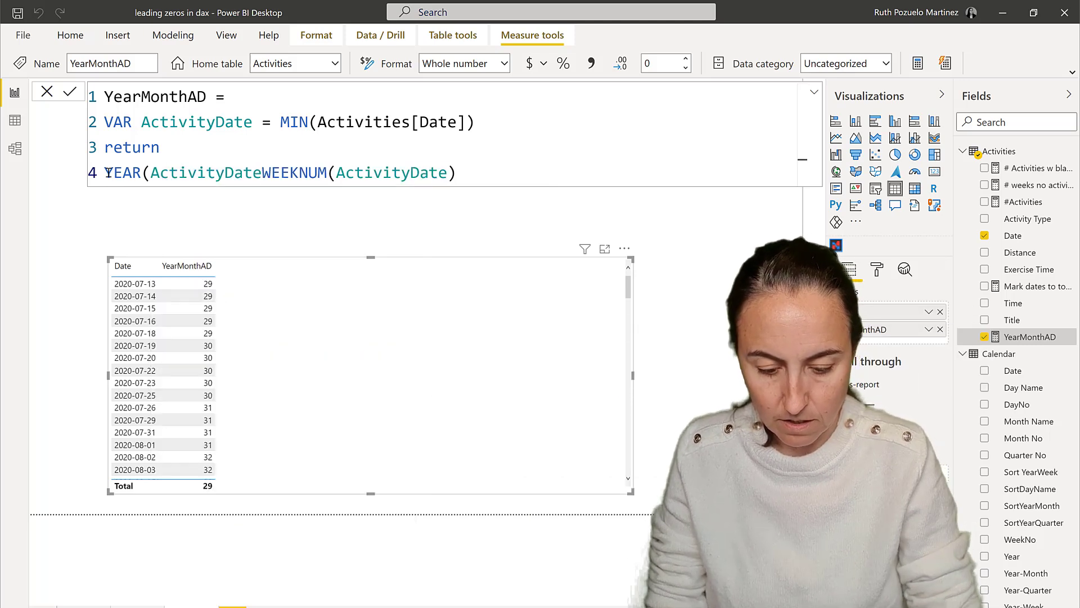
{"action": "type", "text": ")&\"-\""}
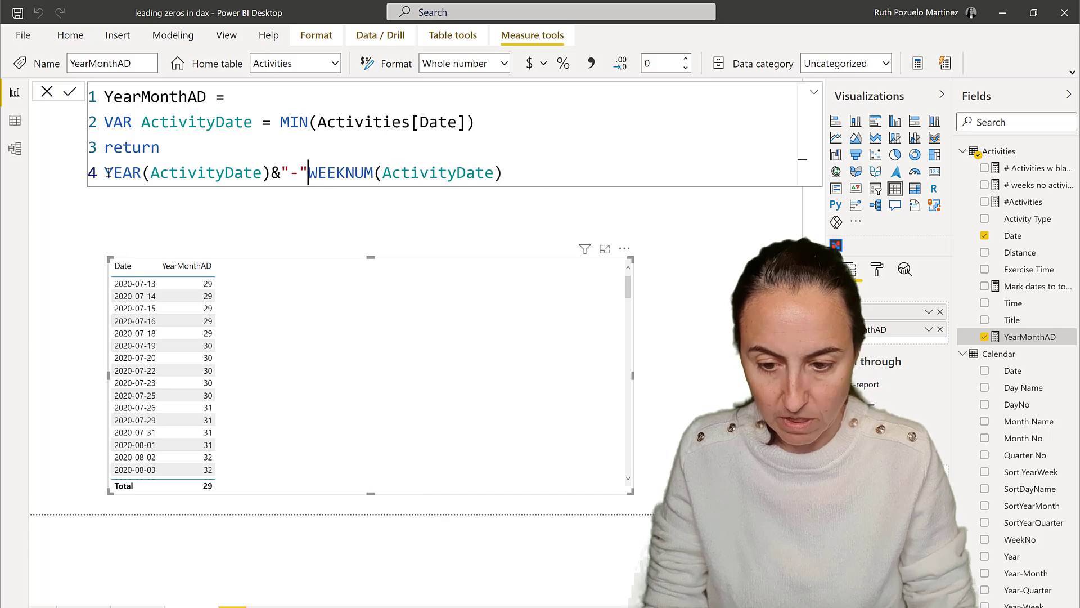
{"action": "type", "text": "&"}
{"action": "key", "text": "Return"}
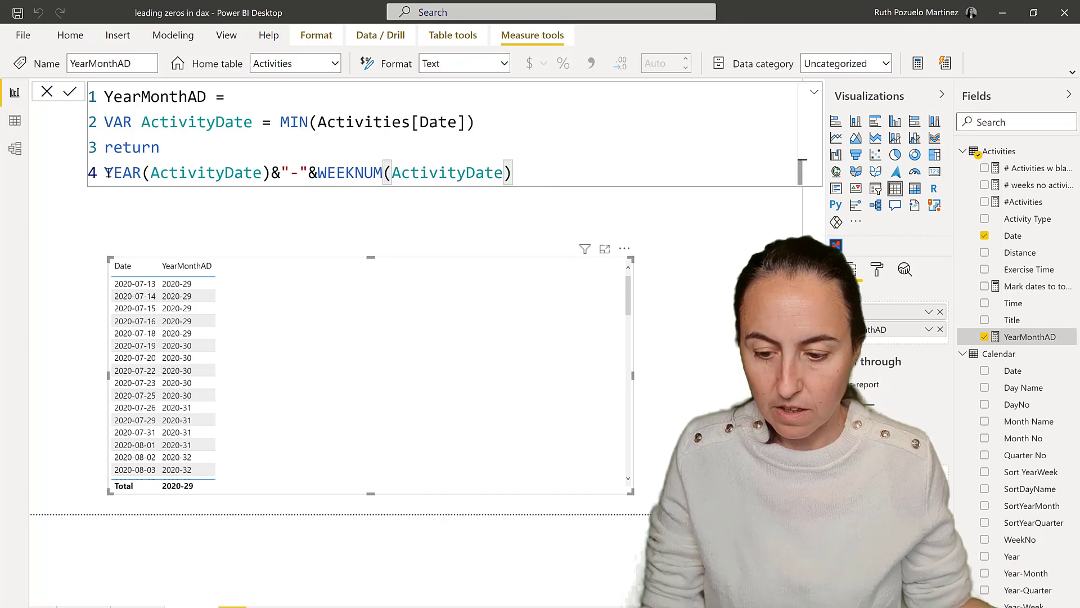
Step: Check the year-week values like 2021-1 in the table, then comment out line 4 with //
{"action": "scroll", "coordinate": [338, 373], "scroll_direction": "down", "scroll_amount": 10}
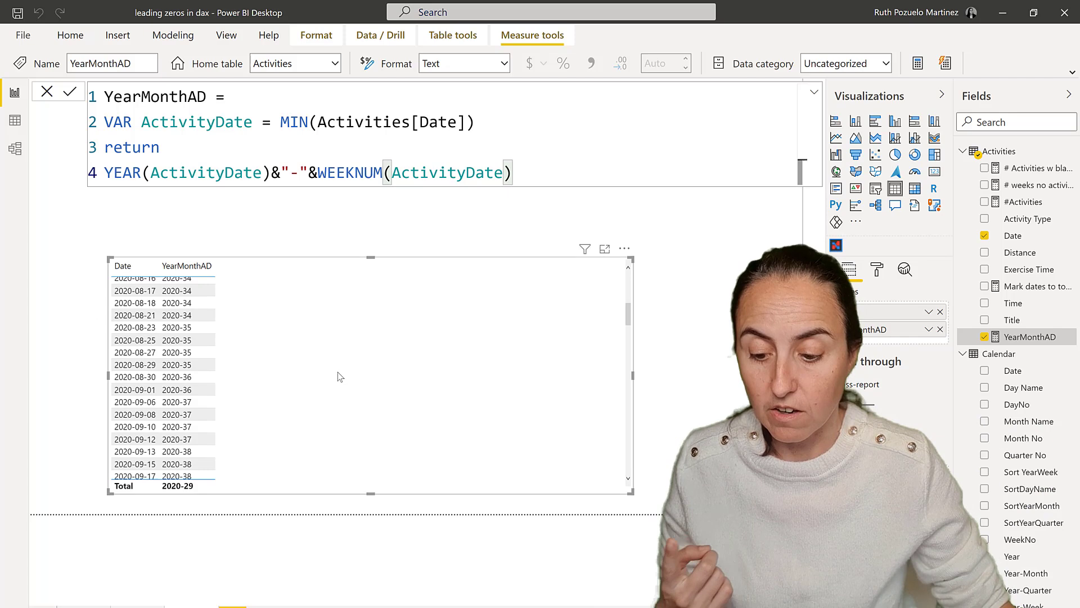
{"action": "scroll", "coordinate": [253, 446], "scroll_direction": "down", "scroll_amount": 10}
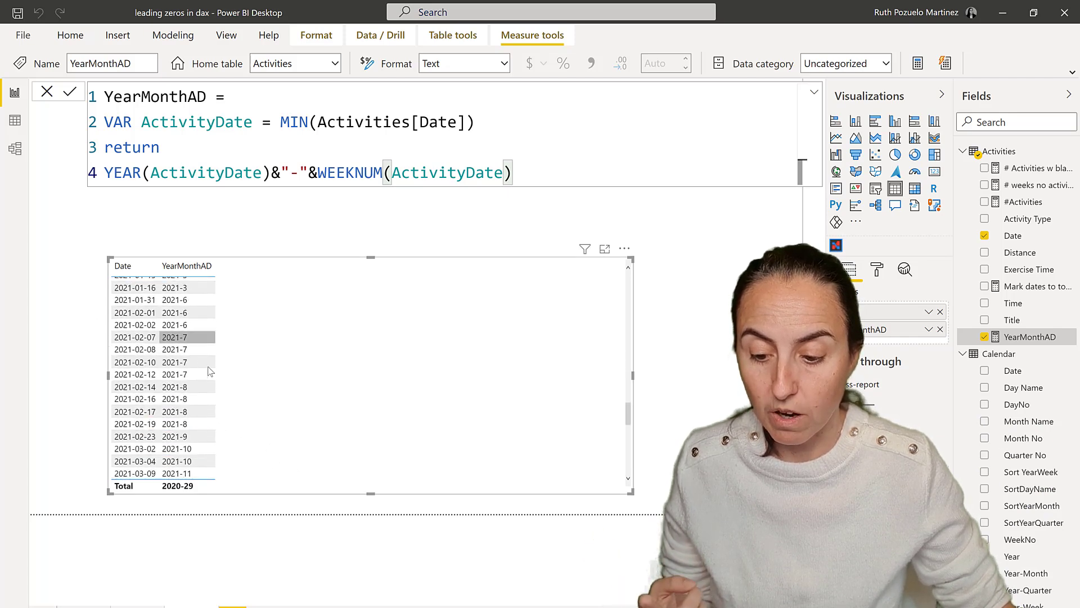
{"action": "scroll", "coordinate": [205, 374], "scroll_direction": "up", "scroll_amount": 3}
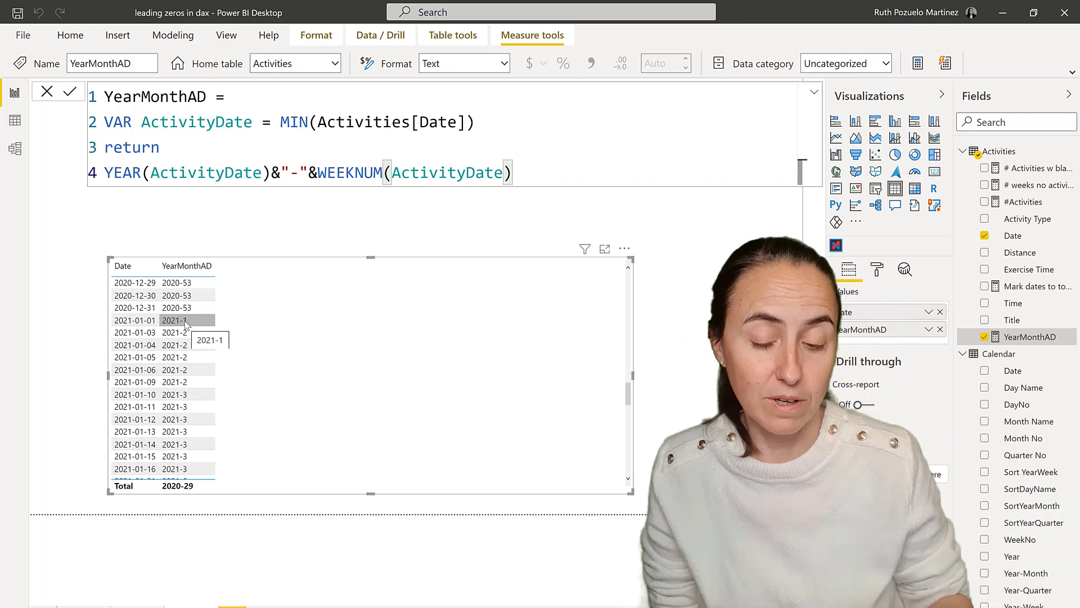
{"action": "left_click", "coordinate": [107, 172]}
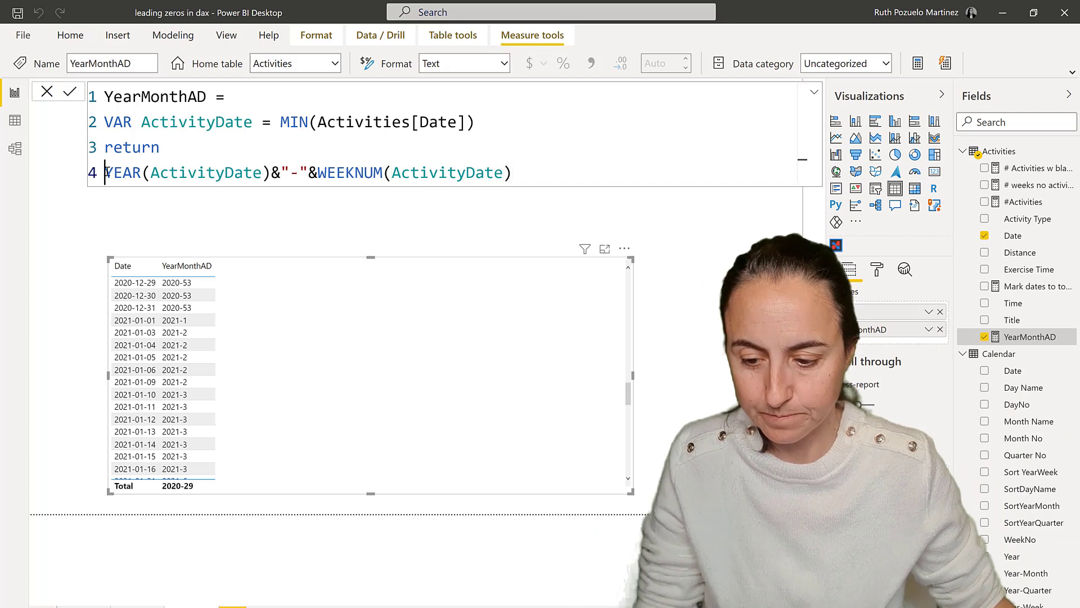
{"action": "type", "text": "//"}
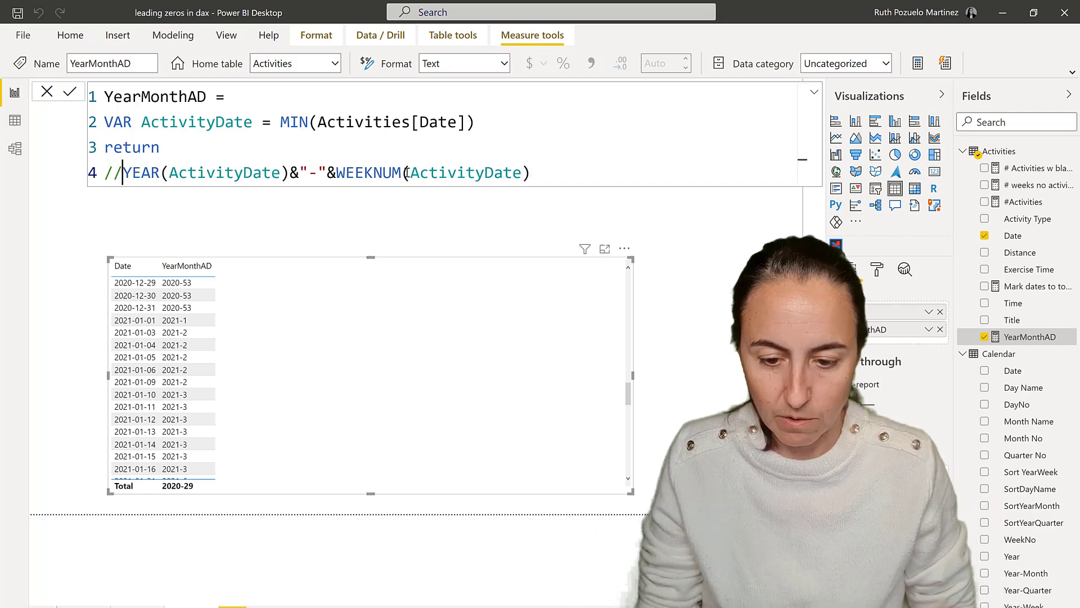
{"action": "left_click", "coordinate": [585, 175]}
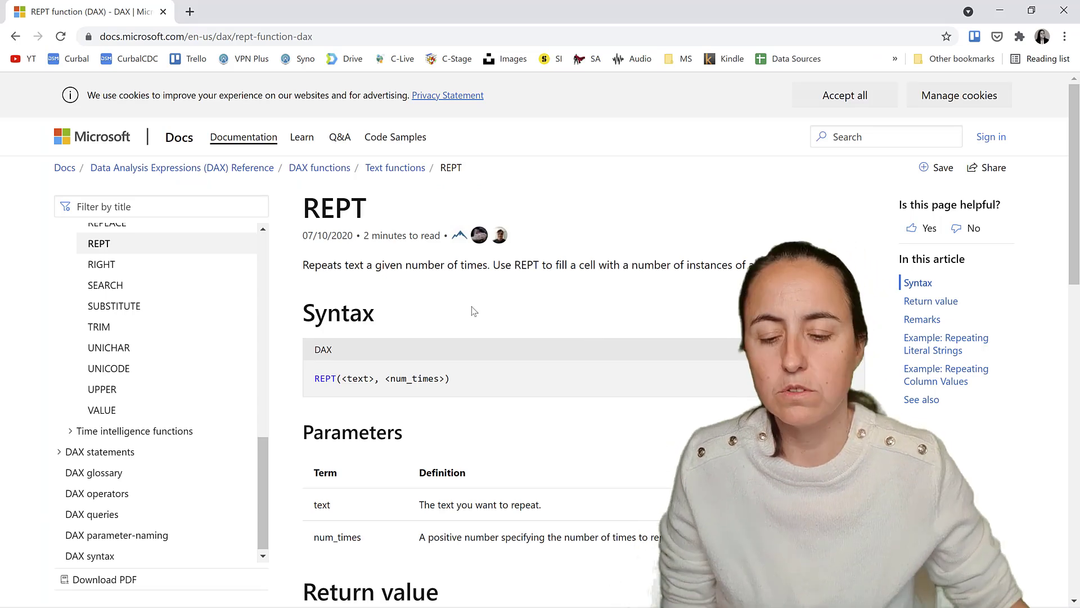
Step: Read the REPT syntax and its num_times parameter on Microsoft Docs, then return to Power BI
{"action": "scroll", "coordinate": [472, 402], "scroll_direction": "down", "scroll_amount": 1}
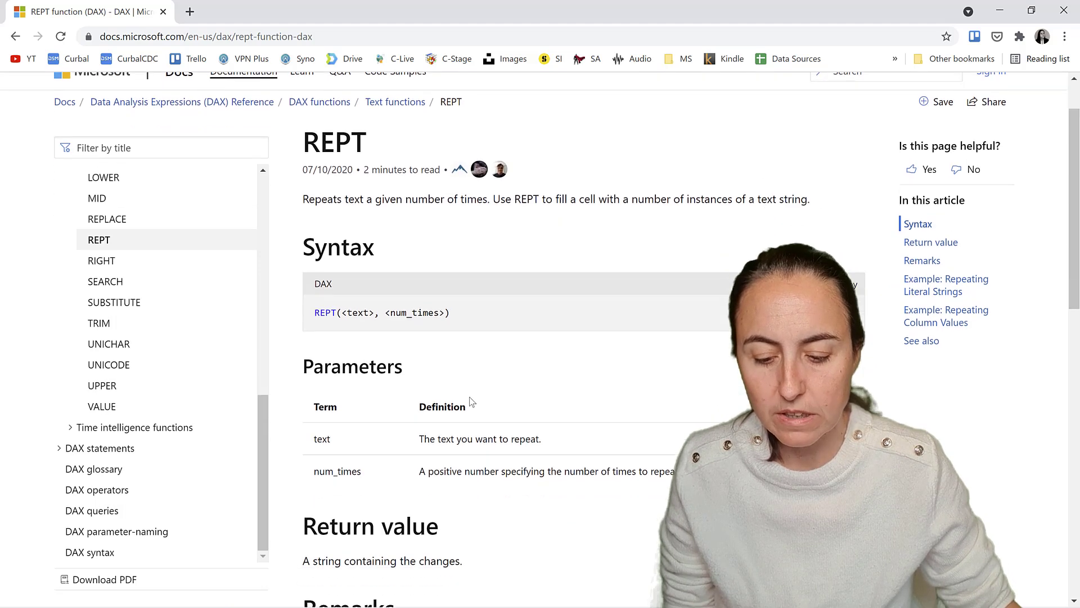
{"action": "left_click_drag", "start_coordinate": [352, 311], "coordinate": [440, 308]}
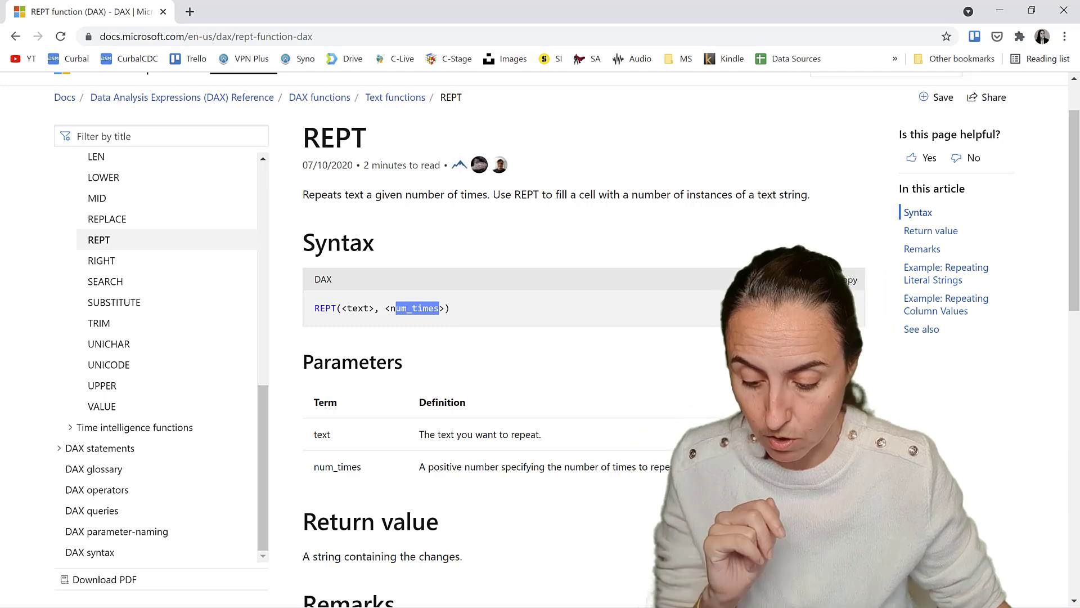
{"action": "left_click", "coordinate": [288, 606]}
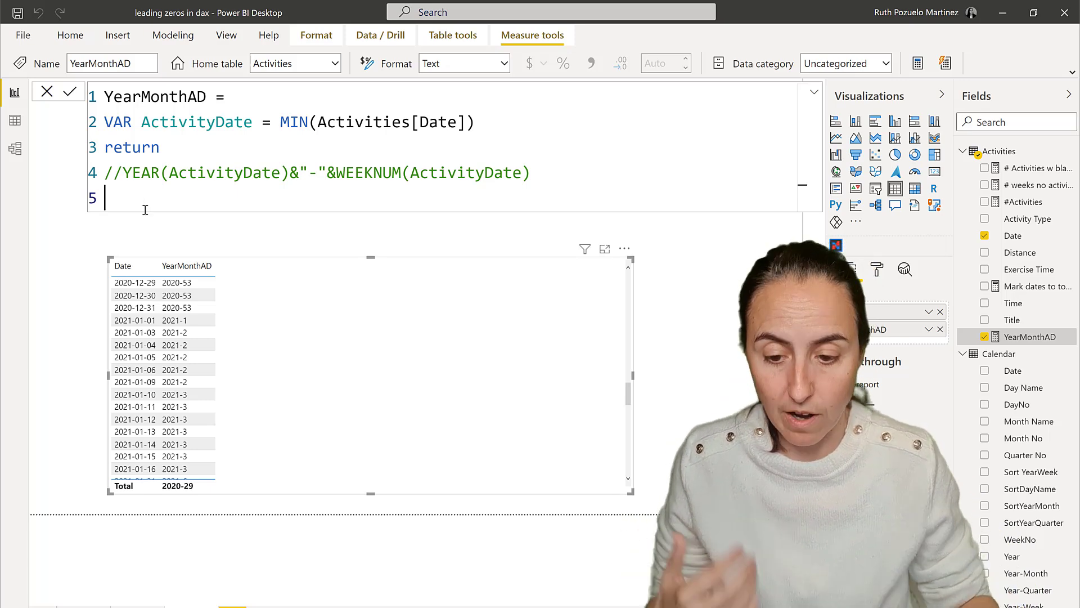
Step: Make line 5 return WEEKNUM(ActivityDate) and commit the measure
{"action": "type", "text": "wee"}
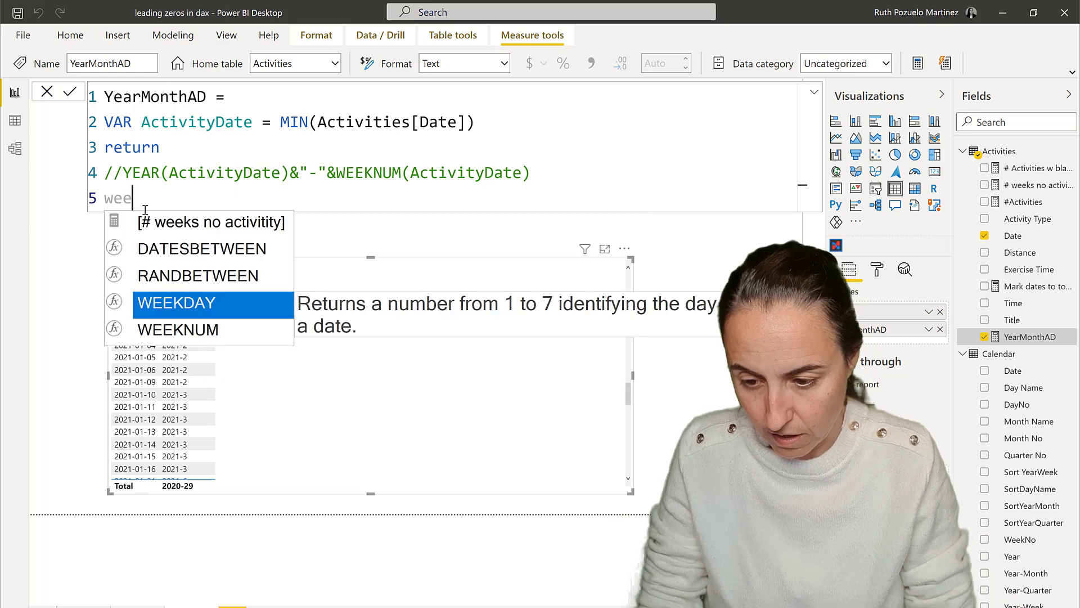
{"action": "key", "text": "Down"}
{"action": "key", "text": "Tab"}
{"action": "type", "text": "act"}
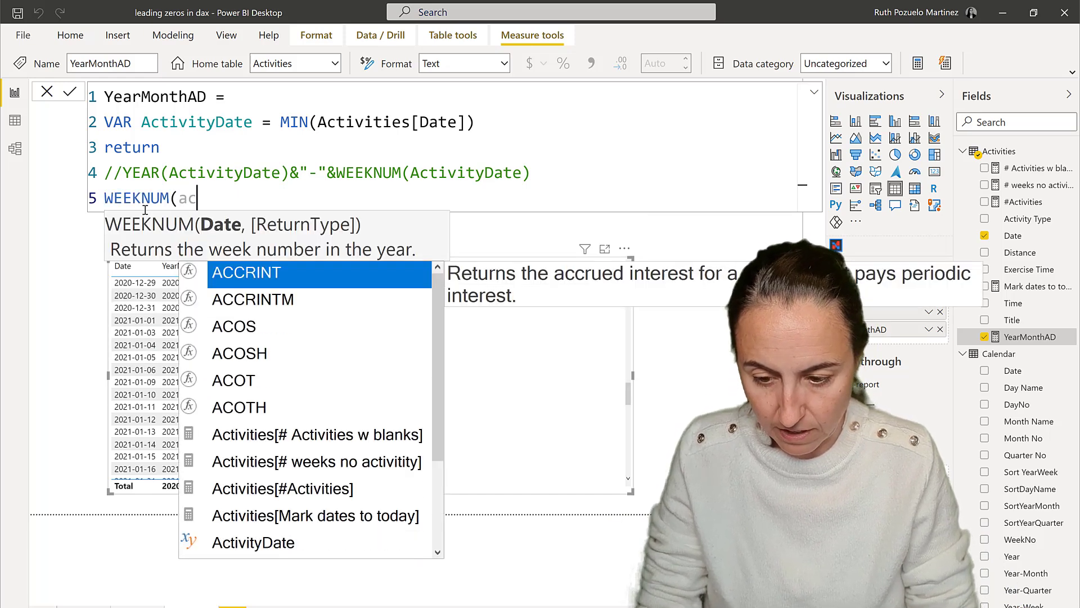
{"action": "key", "text": "Down"}
{"action": "key", "text": "Down"}
{"action": "key", "text": "Down"}
{"action": "key", "text": "Down"}
{"action": "key", "text": "Tab"}
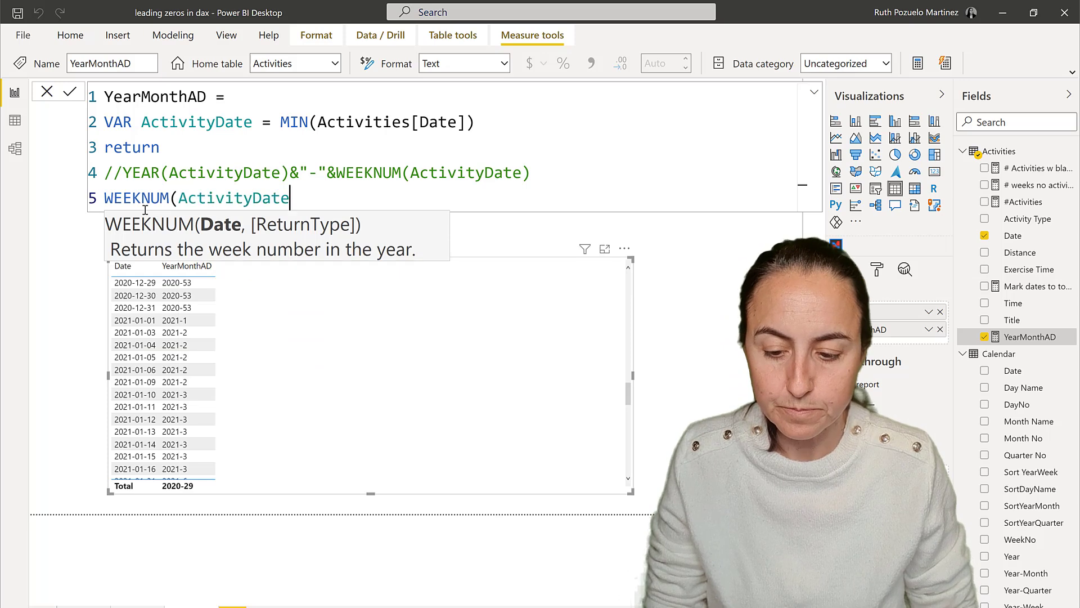
{"action": "type", "text": ")"}
{"action": "key", "text": "Return"}
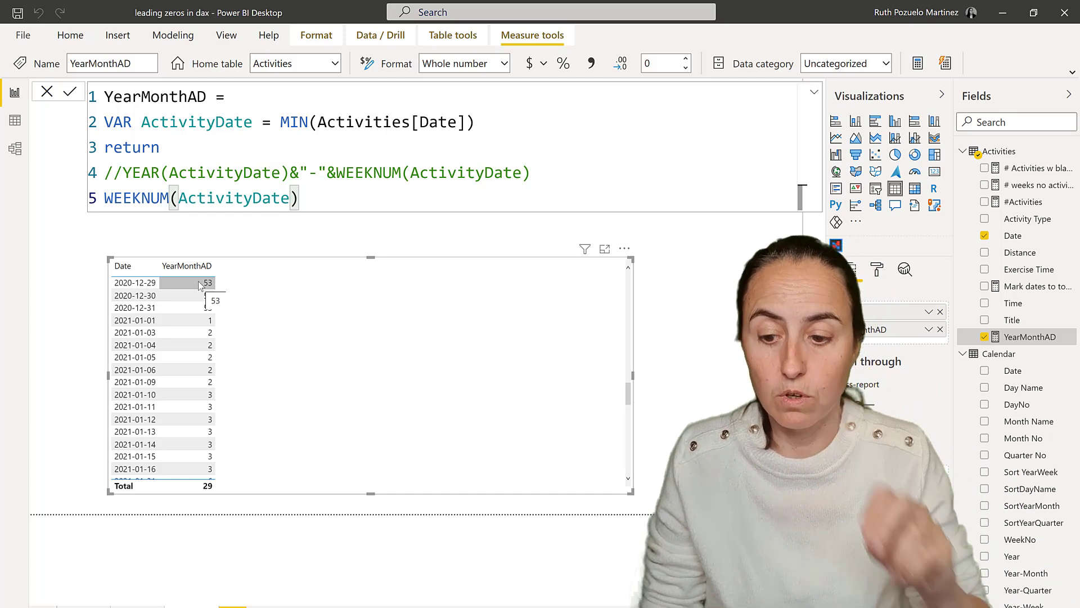
Step: Wrap it as LEN(WEEKNUM(ActivityDate)) so the table shows digit counts of 2 or 1
{"action": "left_click", "coordinate": [107, 198]}
{"action": "type", "text": "len"}
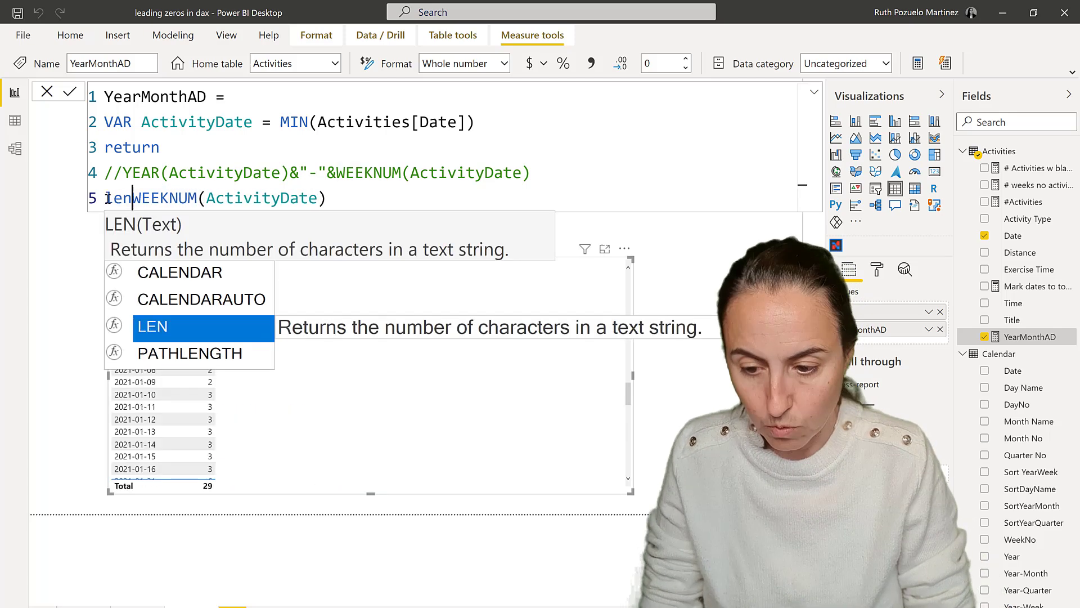
{"action": "key", "text": "Tab"}
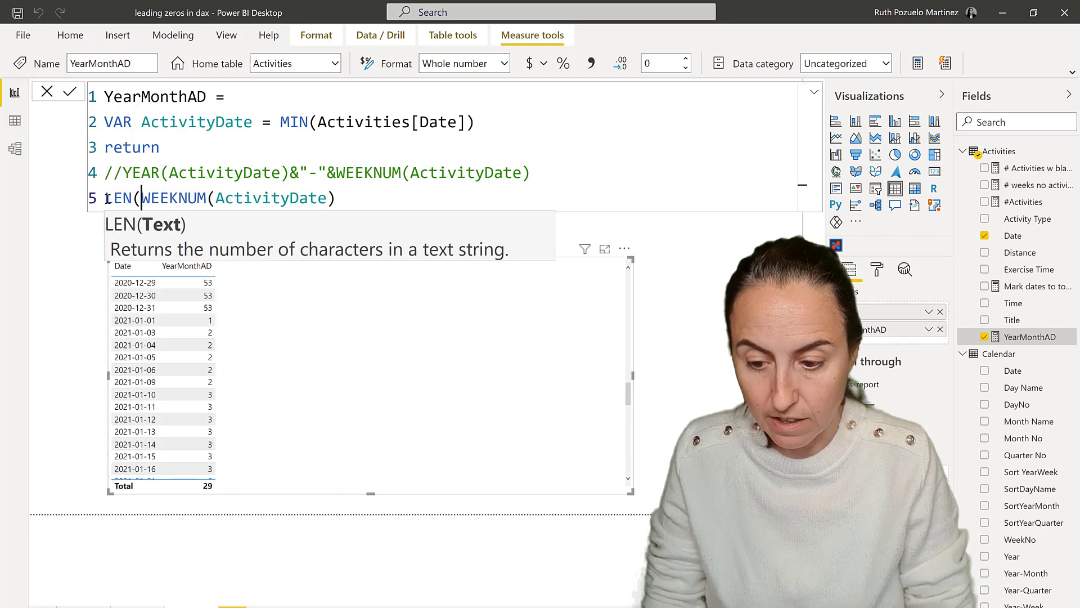
{"action": "left_click", "coordinate": [363, 208]}
{"action": "type", "text": ")"}
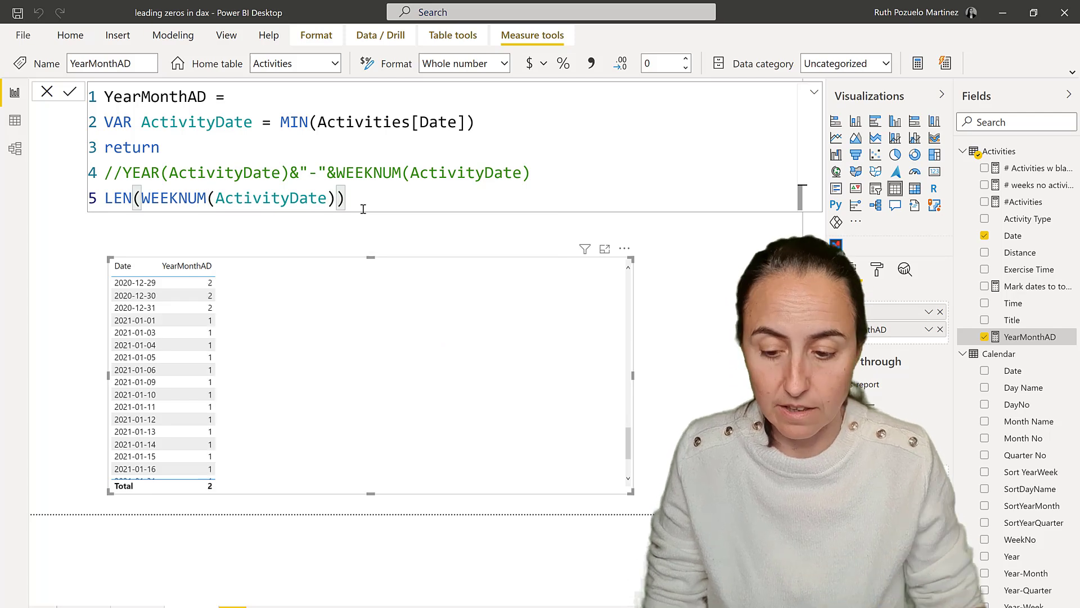
{"action": "left_click", "coordinate": [173, 289]}
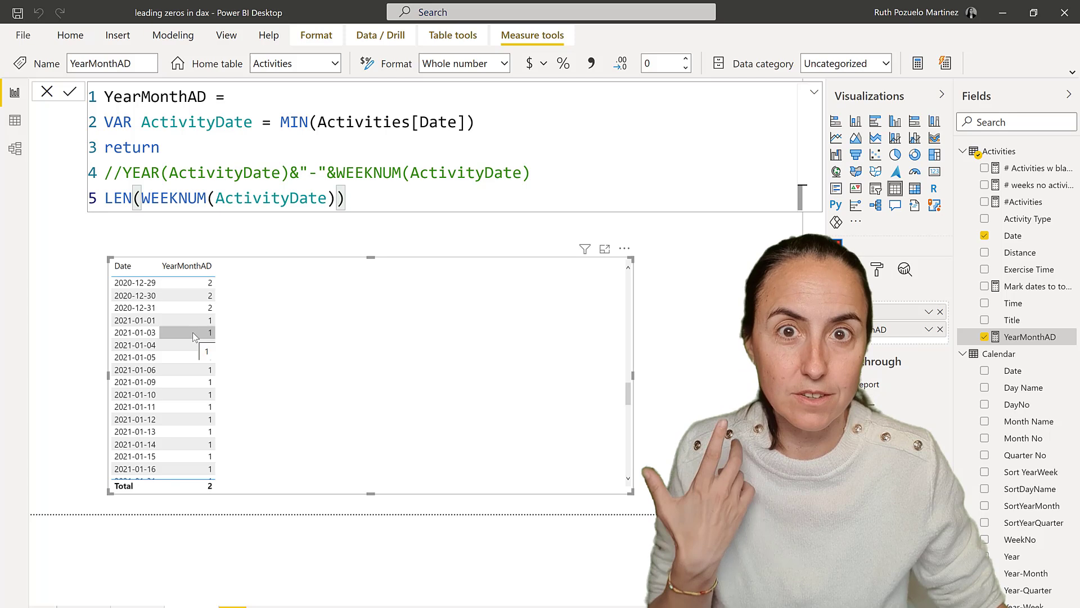
Step: Prefix line 5 with 2- so YearMonthAD returns 2-LEN(WEEKNUM(ActivityDate)), showing 0 or 1
{"action": "left_click", "coordinate": [107, 198]}
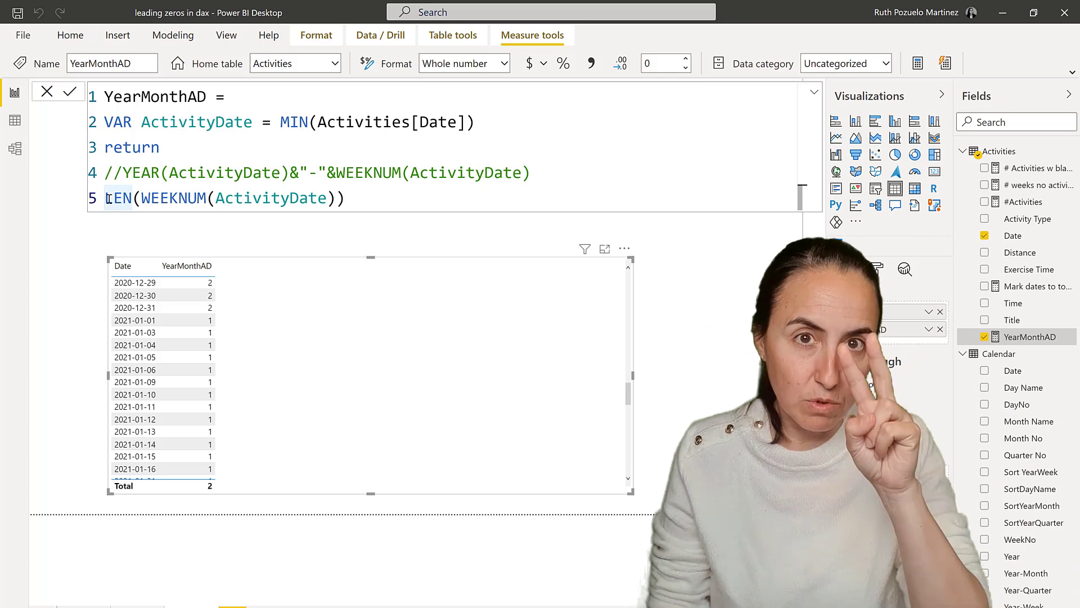
{"action": "type", "text": "2-"}
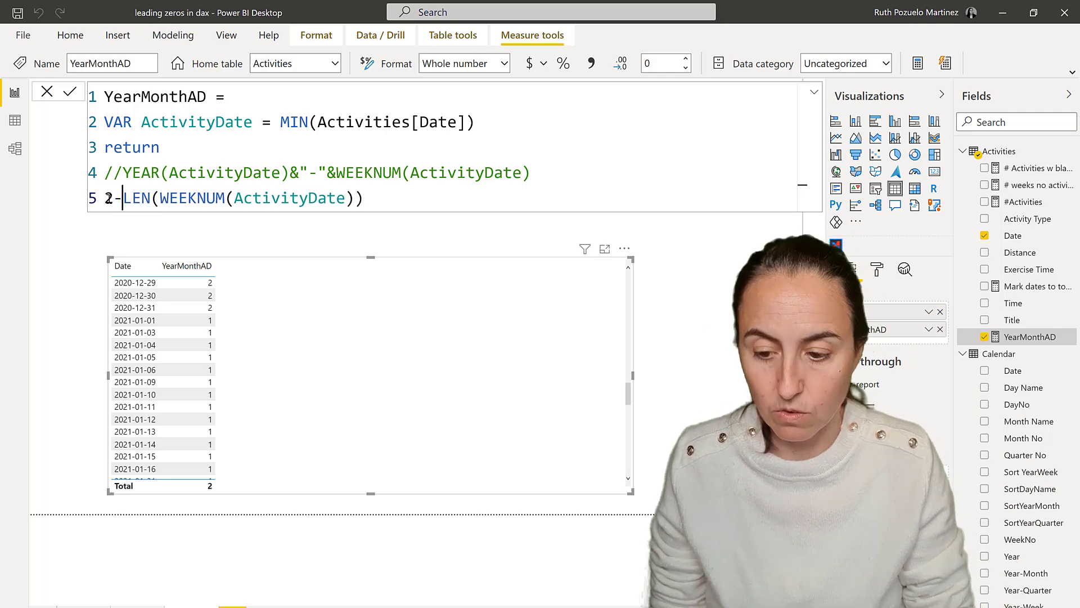
{"action": "key", "text": "Return"}
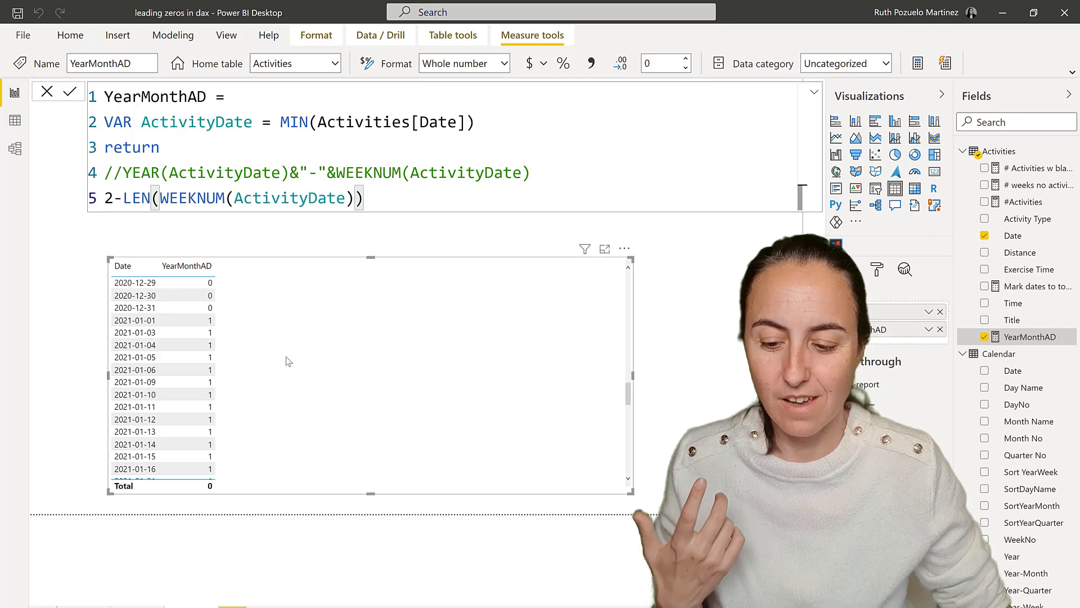
{"action": "scroll", "coordinate": [222, 332], "scroll_direction": "down", "scroll_amount": 5}
{"action": "scroll", "coordinate": [222, 332], "scroll_direction": "down", "scroll_amount": 3}
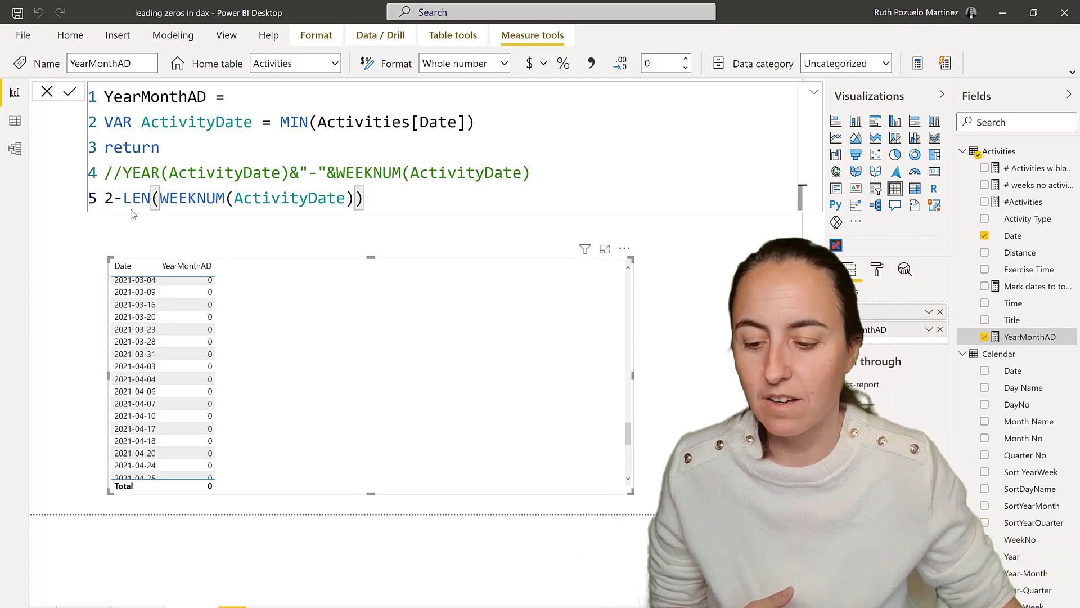
{"action": "left_click", "coordinate": [108, 197]}
Step: Wrap the expression as REPT("0",2-LEN(WEEKNUM(ActivityDate))) so it returns padding zeros as text
{"action": "type", "text": "rep"}
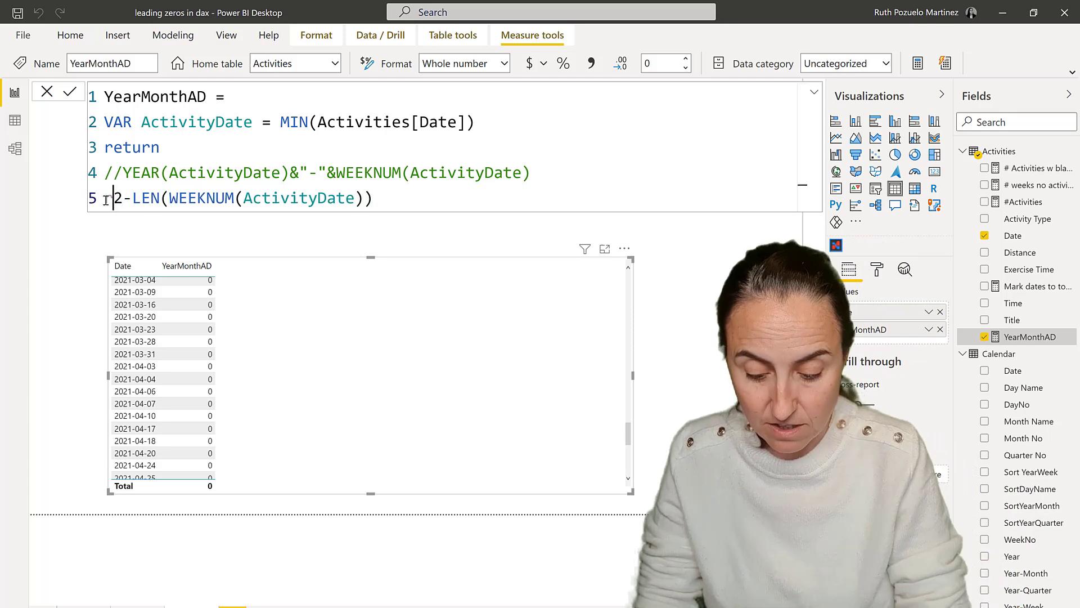
{"action": "type", "text": "t"}
{"action": "key", "text": "Tab"}
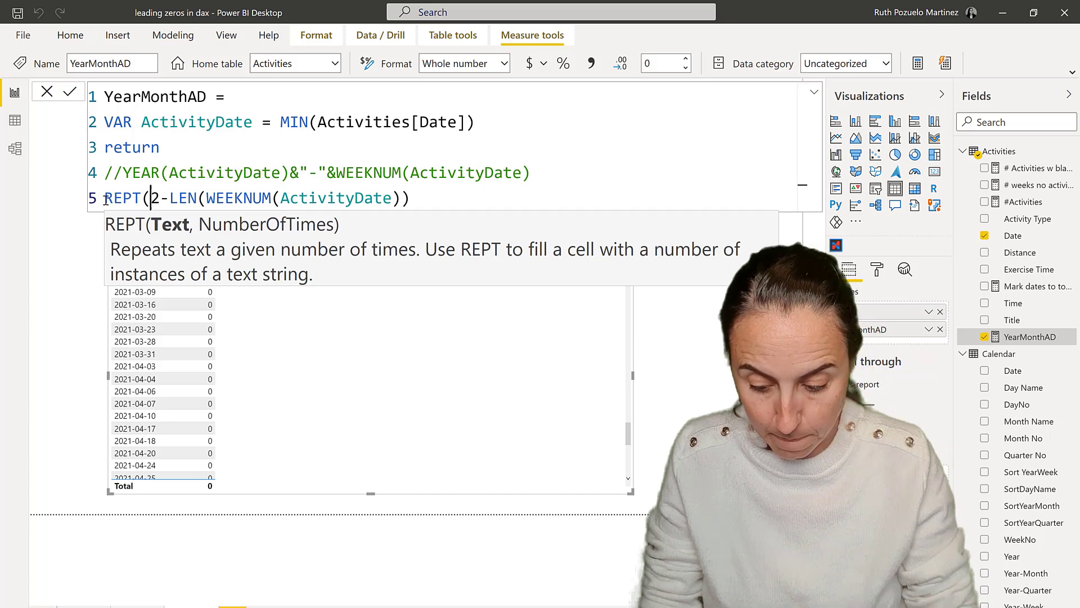
{"action": "type", "text": "\"0\""}
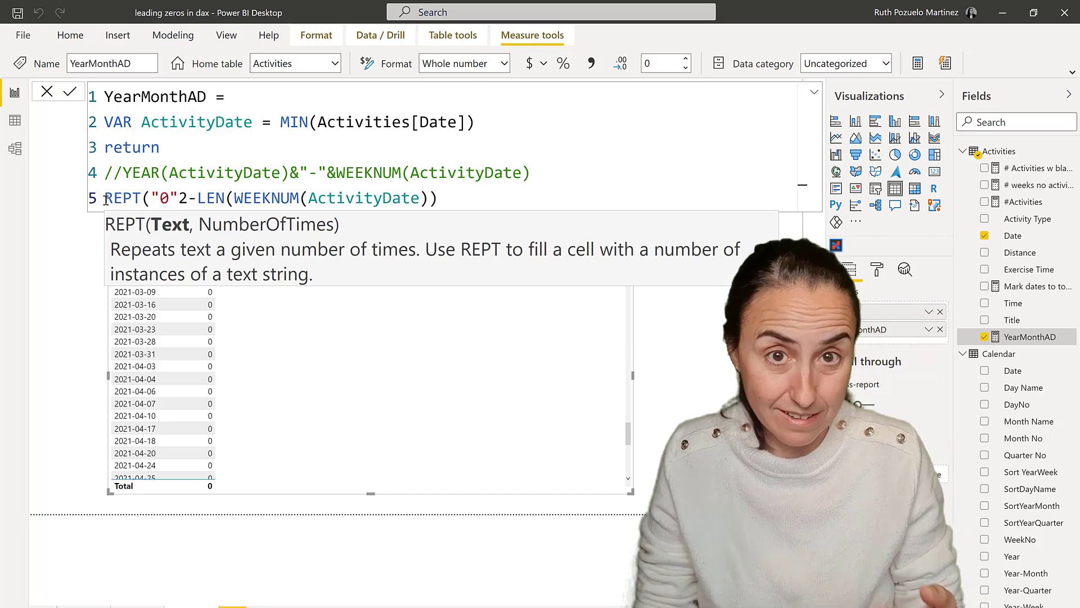
{"action": "type", "text": ","}
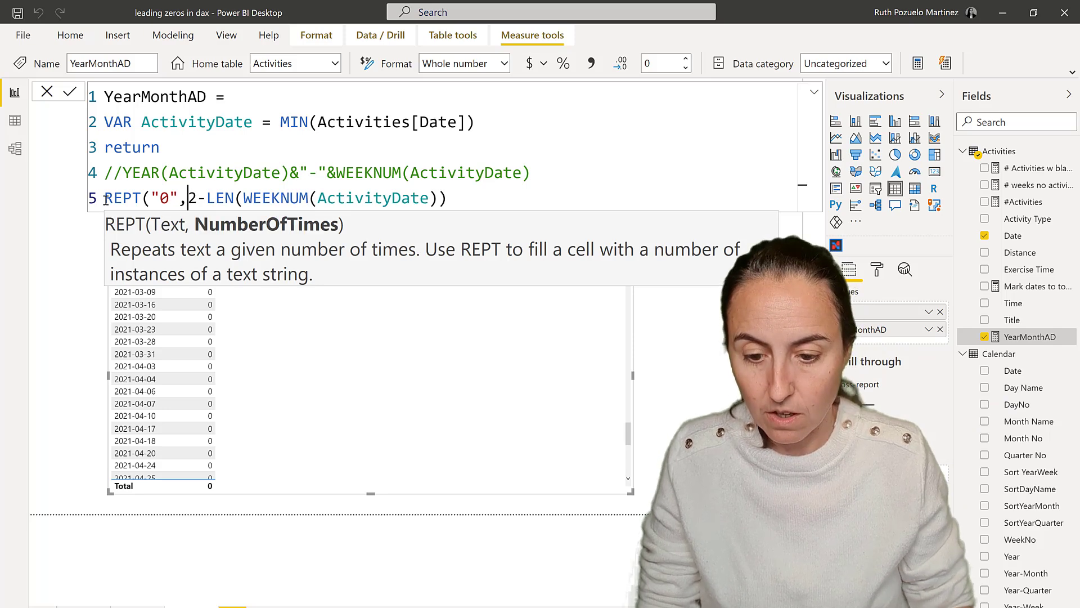
{"action": "type", "text": ")"}
{"action": "key", "text": "Return"}
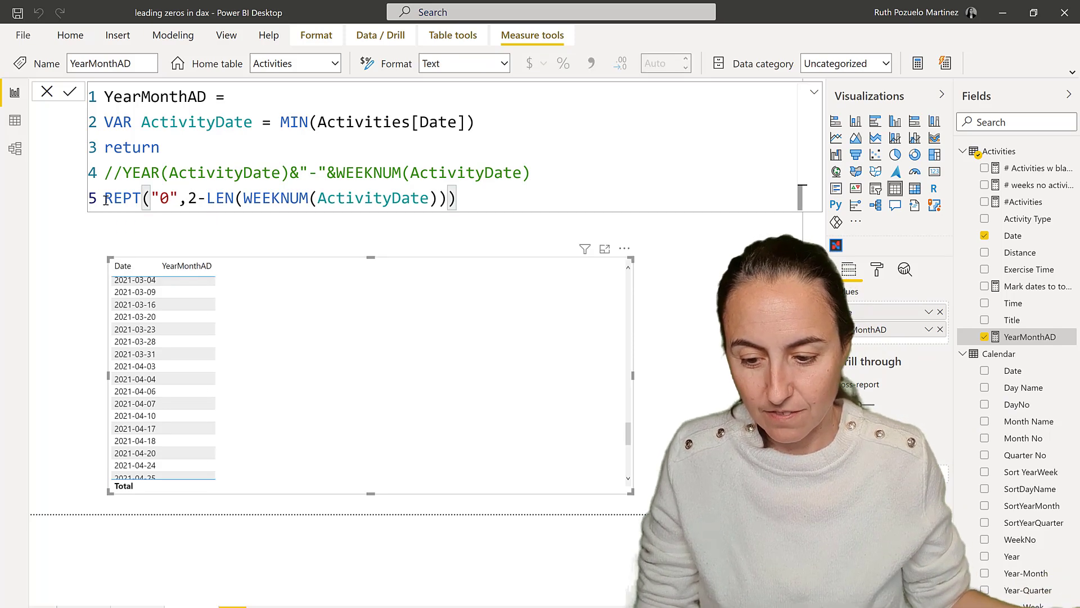
{"action": "scroll", "coordinate": [342, 292], "scroll_direction": "down", "scroll_amount": 5}
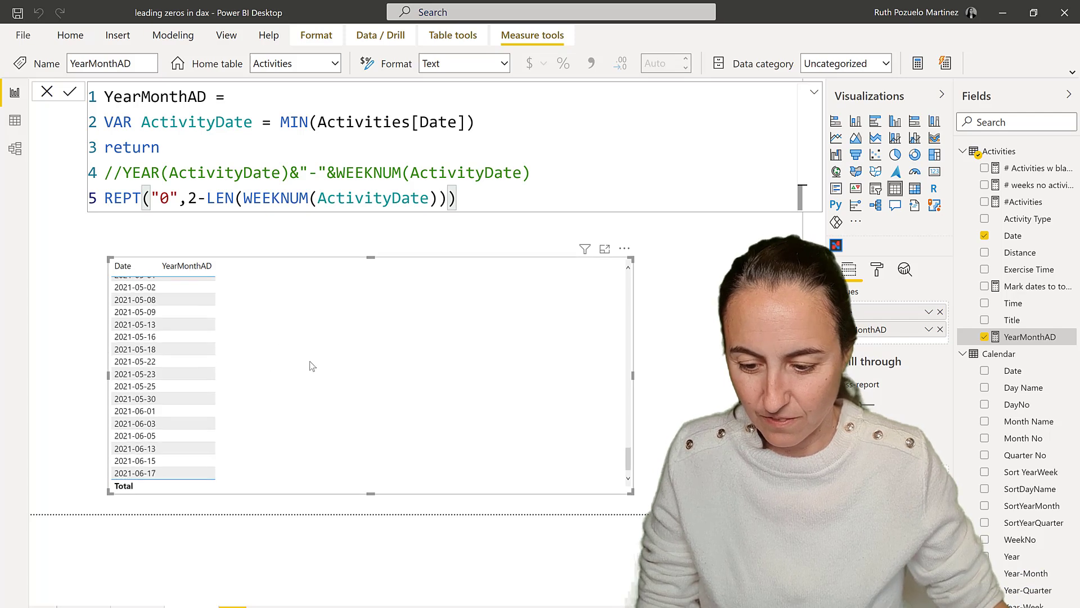
{"action": "scroll", "coordinate": [279, 365], "scroll_direction": "up", "scroll_amount": 10}
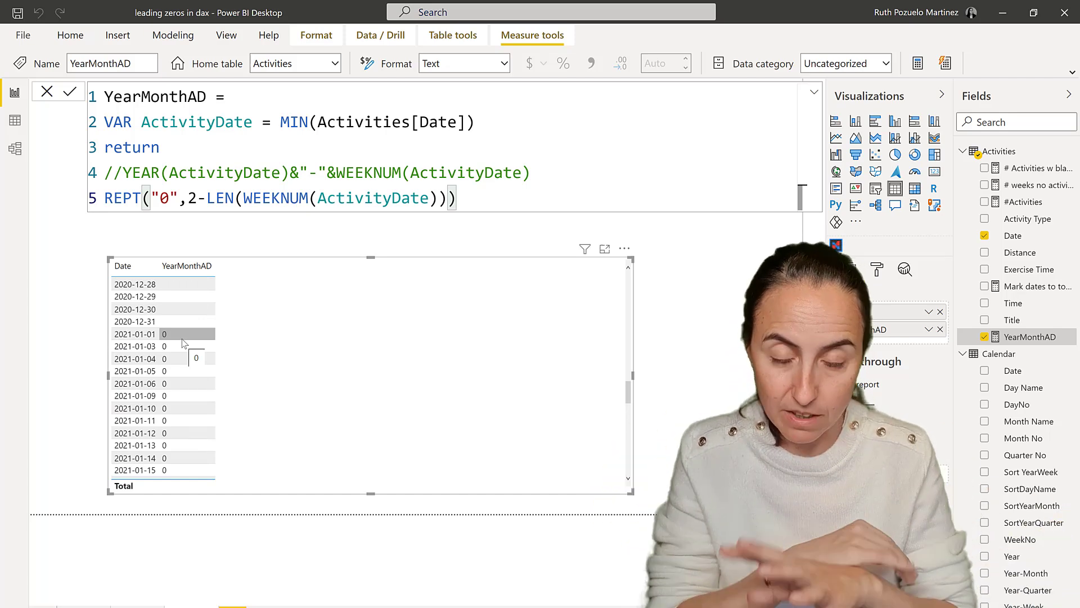
Step: Append &WEEKNUM(ActivityDate) after the REPT padding at the end of line 5
{"action": "left_click", "coordinate": [482, 199]}
{"action": "type", "text": "&week"}
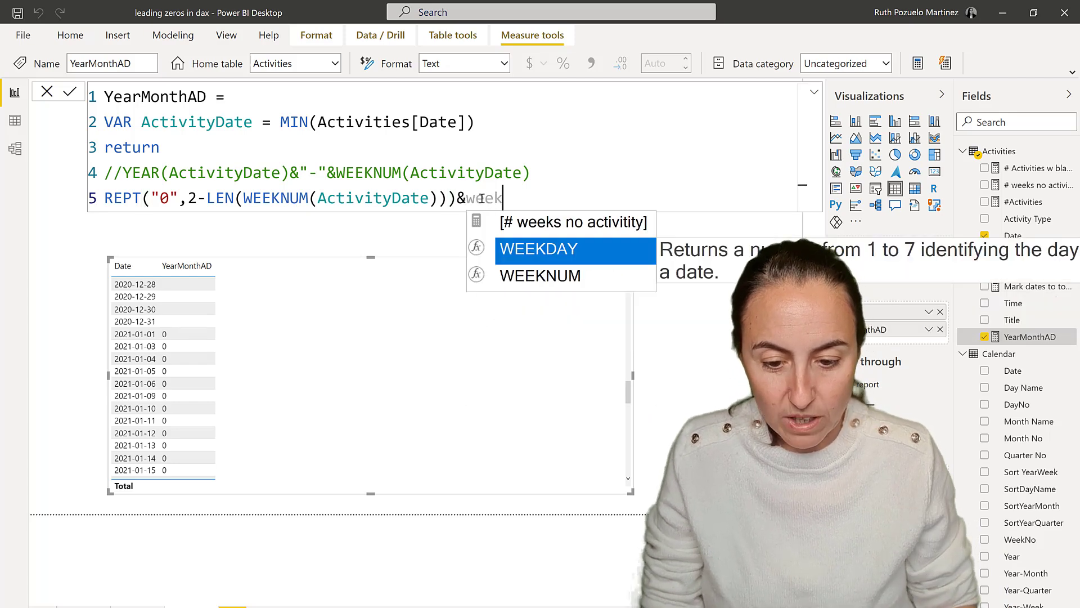
{"action": "key", "text": "Down"}
{"action": "key", "text": "Tab"}
{"action": "type", "text": "act"}
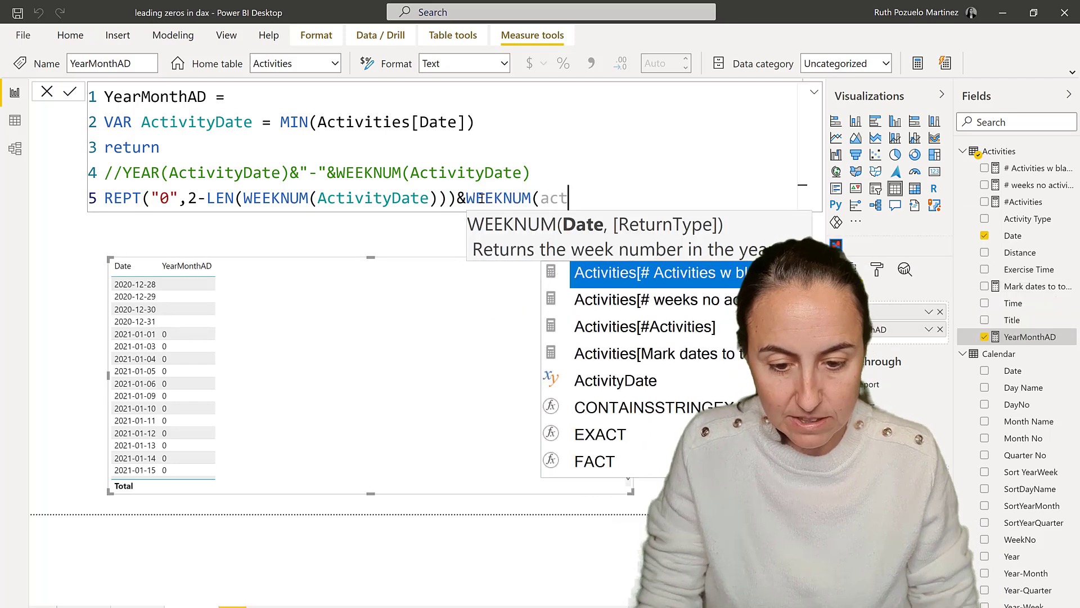
{"action": "key", "text": "Down"}
{"action": "key", "text": "Down"}
{"action": "key", "text": "Down"}
{"action": "key", "text": "Down"}
{"action": "key", "text": "Tab"}
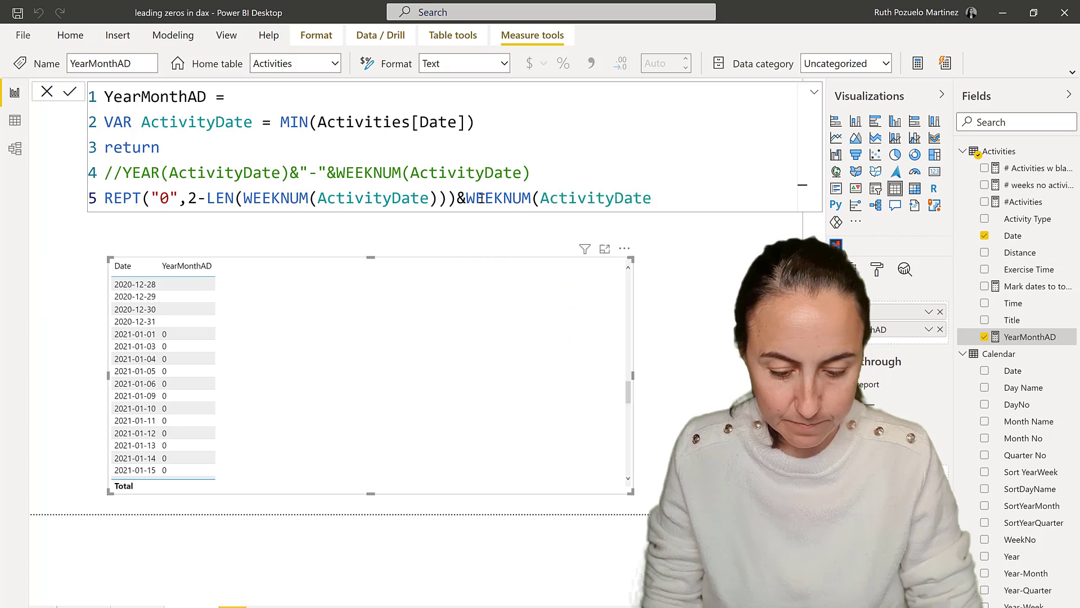
{"action": "type", "text": ")"}
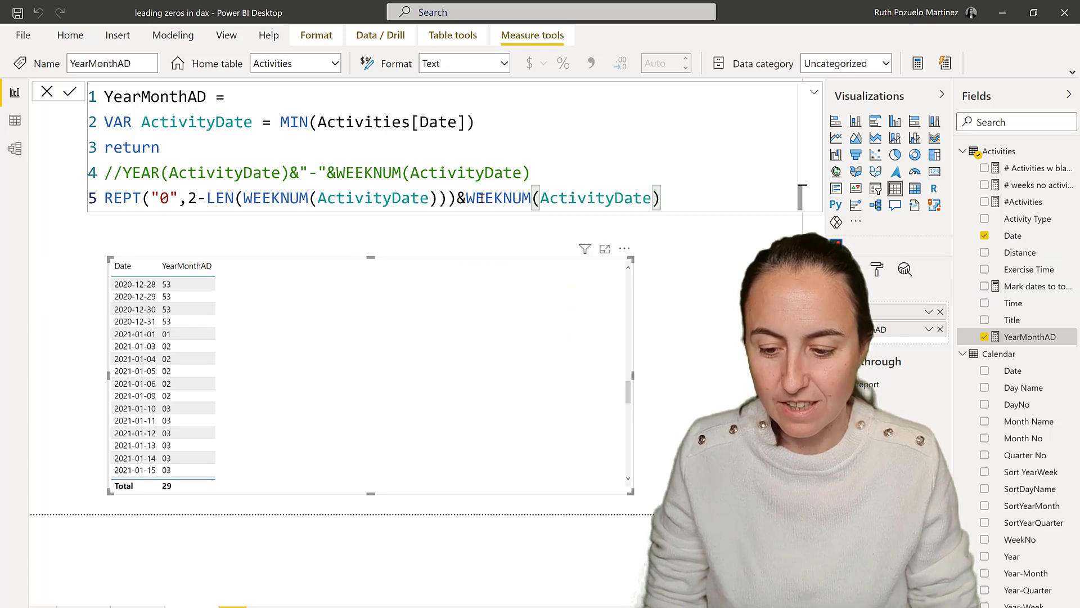
Step: Insert YEAR(ActivityDate)&"-"& before REPT and commit, giving values like 2021-01 and 2020-53
{"action": "left_click", "coordinate": [105, 199]}
{"action": "type", "text": "yea"}
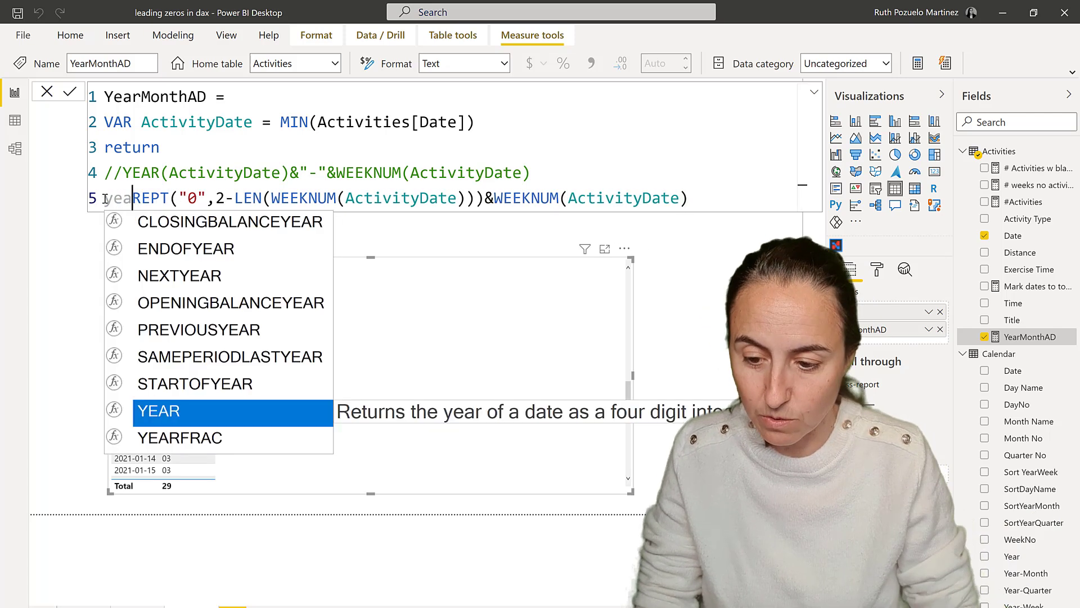
{"action": "key", "text": "Tab"}
{"action": "type", "text": "("}
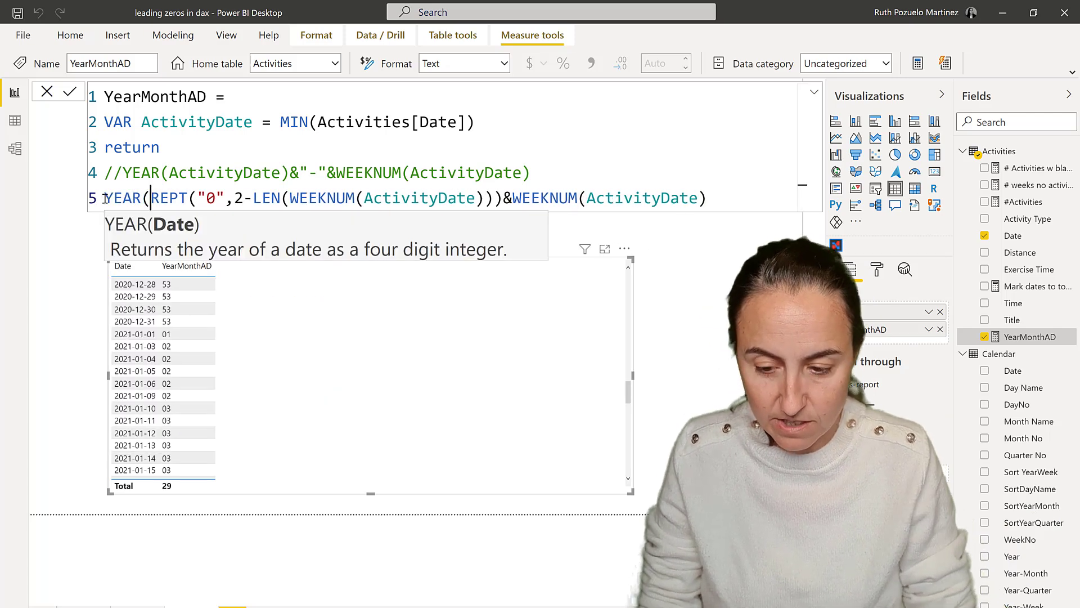
{"action": "type", "text": "act"}
{"action": "key", "text": "Down"}
{"action": "key", "text": "Down"}
{"action": "key", "text": "Down"}
{"action": "key", "text": "Down"}
{"action": "key", "text": "Tab"}
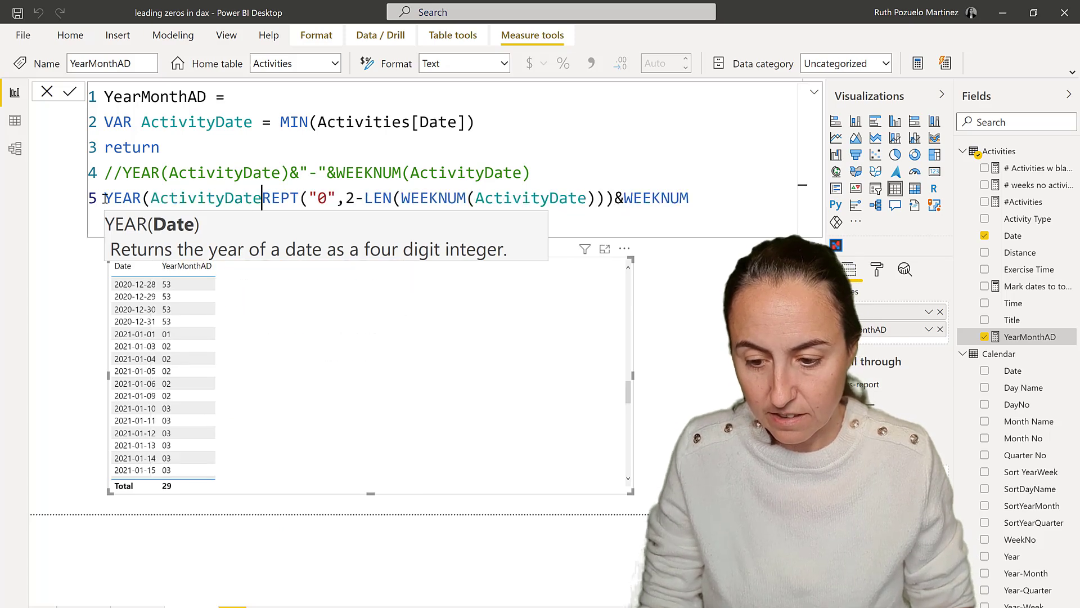
{"action": "type", "text": ")&"}
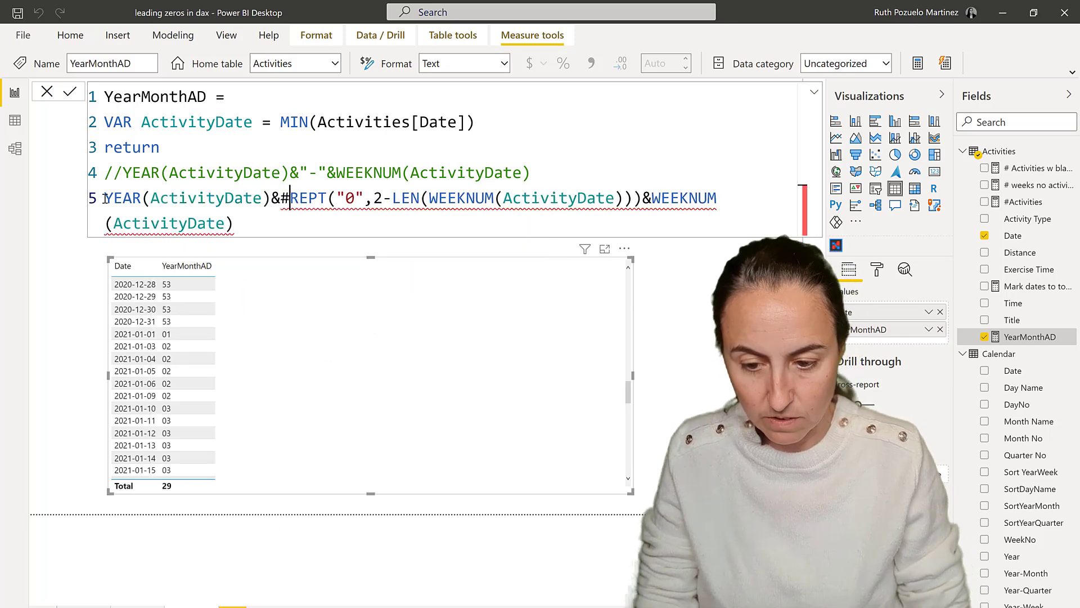
{"action": "type", "text": "\"-\""}
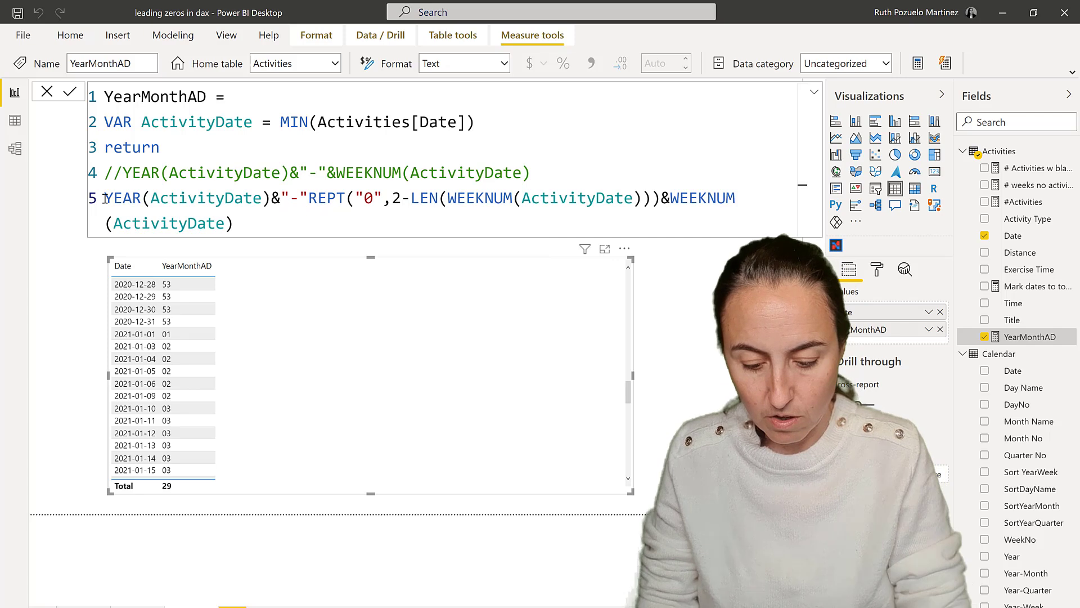
{"action": "type", "text": "&"}
{"action": "key", "text": "Return"}
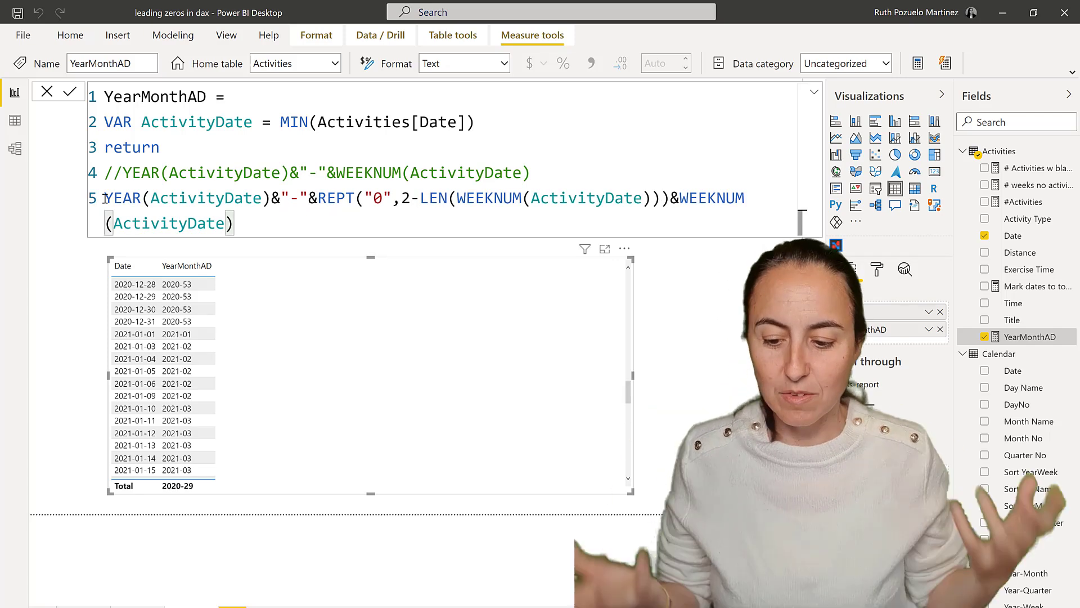
{"action": "scroll", "coordinate": [344, 367], "scroll_direction": "down", "scroll_amount": 5}
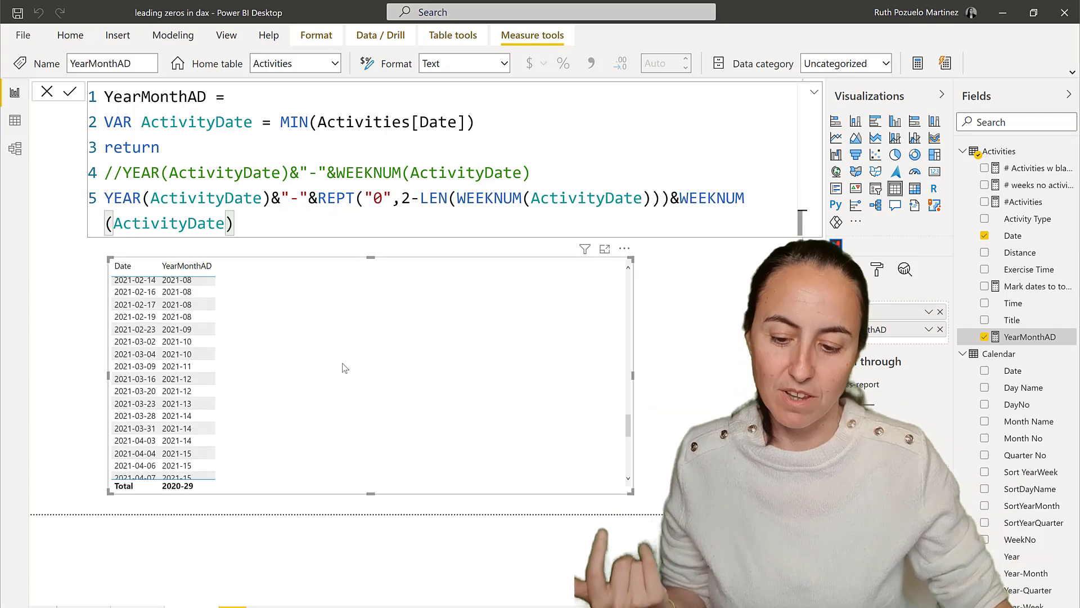